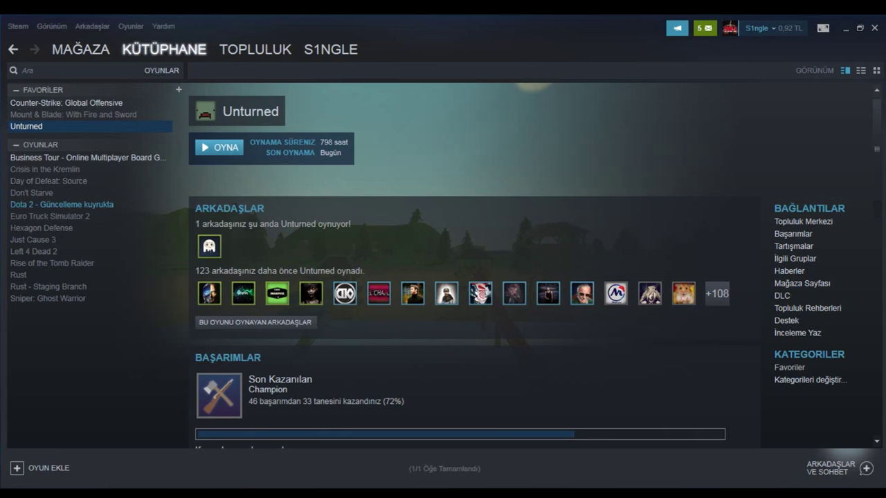
Step: Bring up the options menu for Unturned in the Steam library list
right_click(22, 126)
Step: Open Unturned's installed folder in Explorer via Properties and its local files tab
left_click(34, 339)
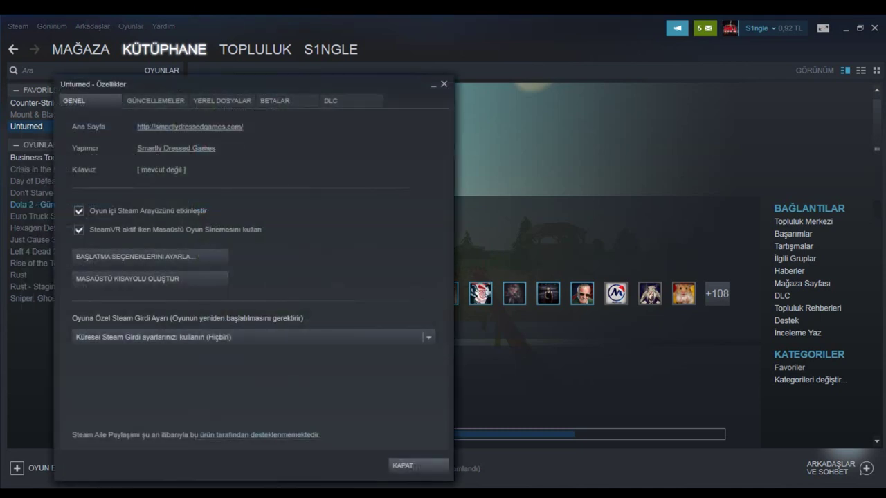
left_click(221, 100)
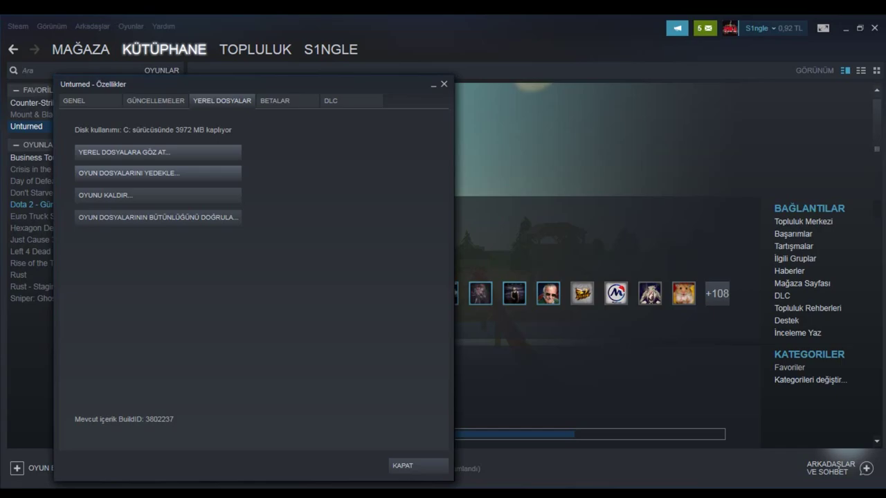
left_click(125, 151)
scroll(228, 277, "down", 3)
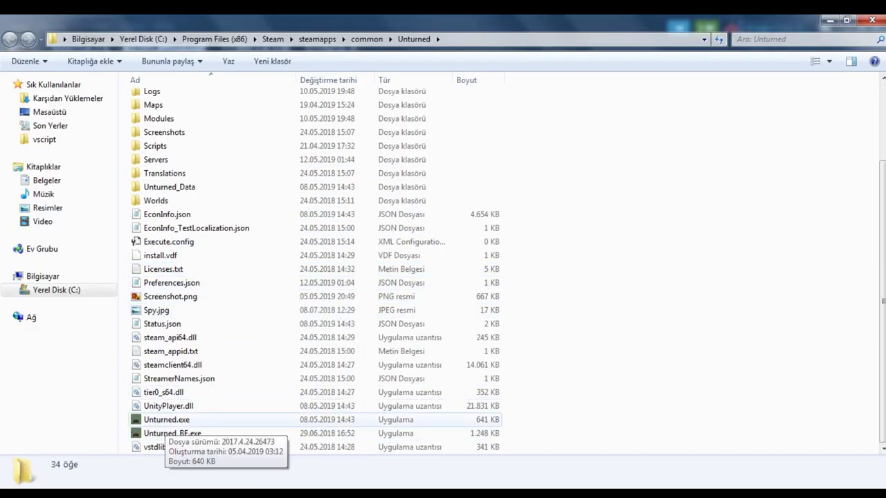
Step: Create a shortcut to Unturned.exe and rename it 'roleplay'
right_click(167, 421)
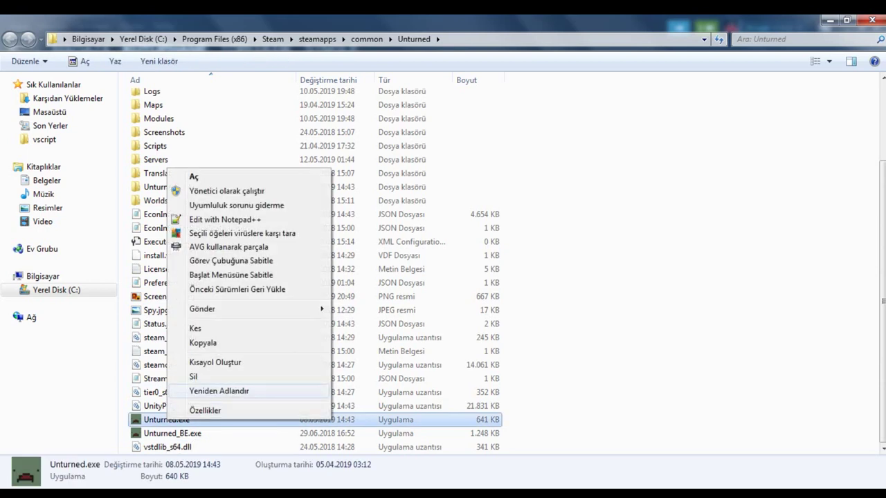
left_click(214, 362)
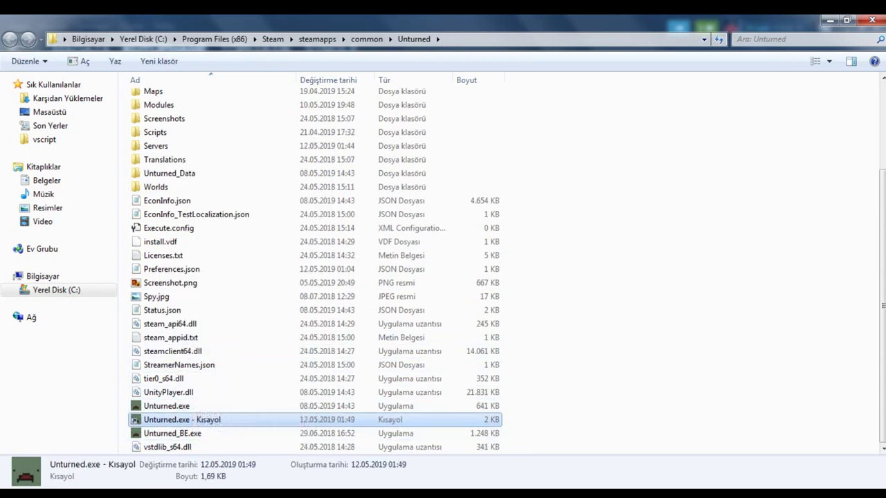
right_click(189, 418)
left_click(215, 388)
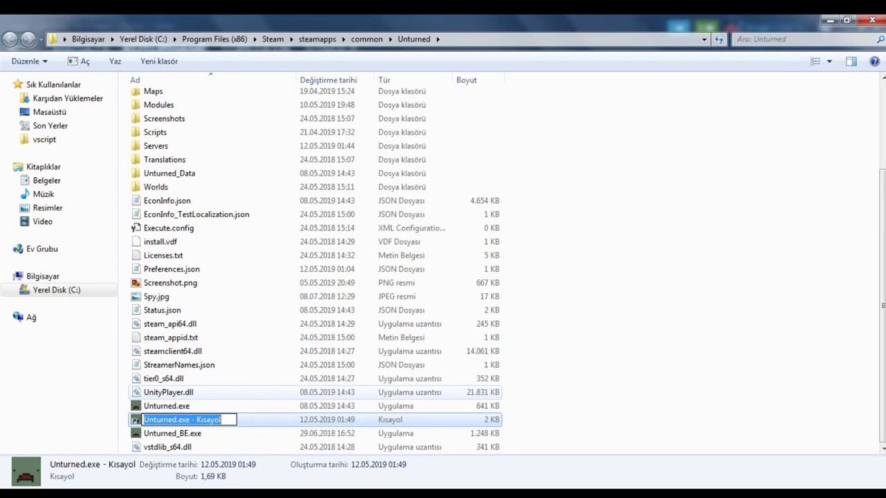
type("ro")
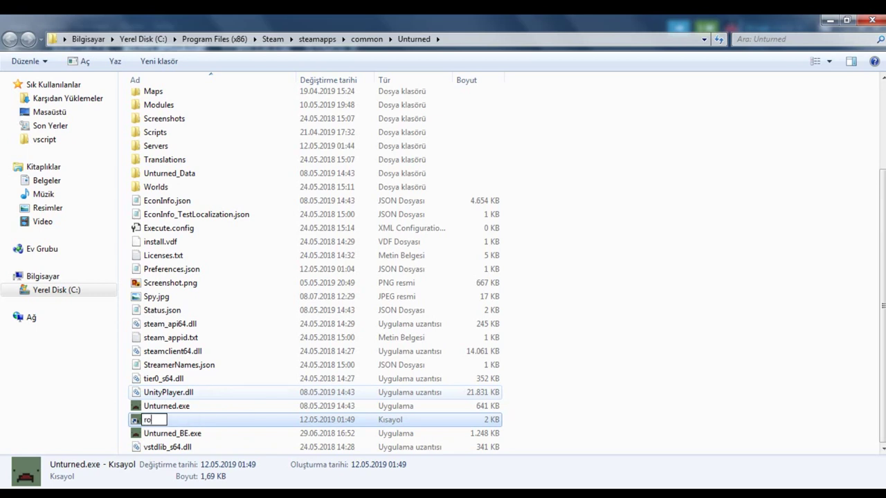
type("leplay")
key("Return")
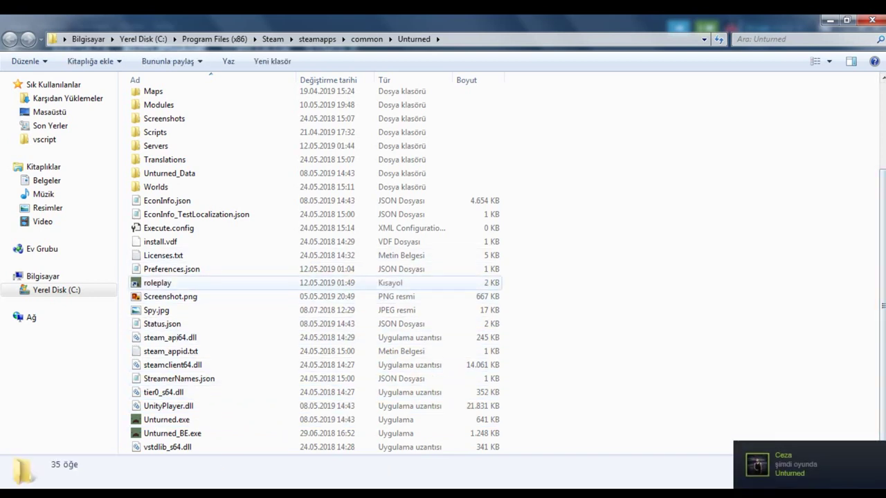
Step: Open the Properties dialog of the roleplay shortcut
right_click(173, 283)
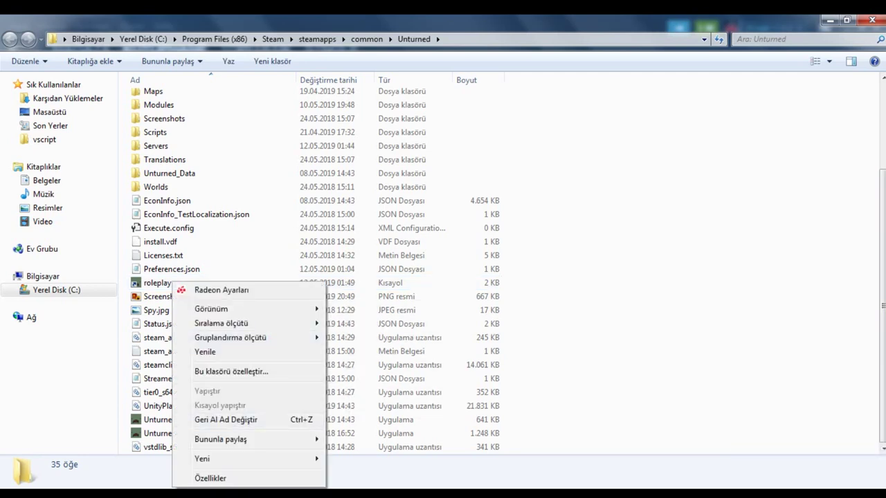
right_click(149, 283)
key("Escape")
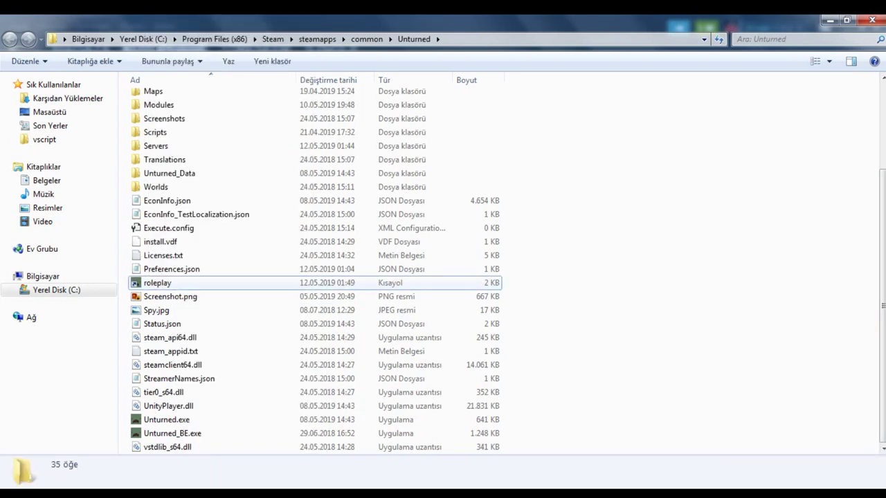
right_click(153, 283)
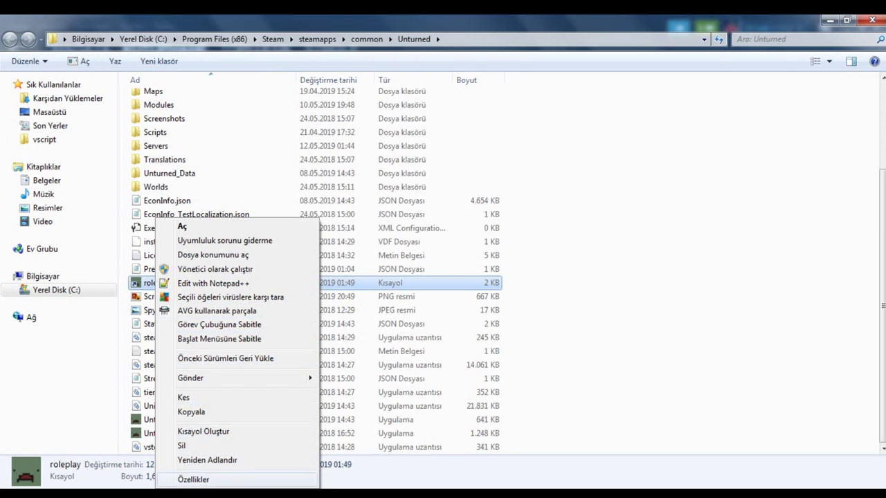
left_click(193, 480)
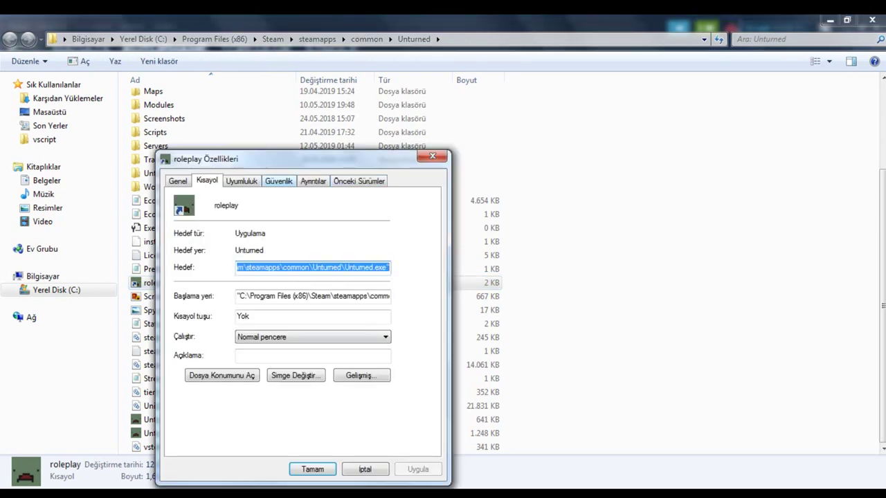
Step: Put the cursor after the Target path's closing quote, ready for launch options
left_click(377, 267)
key("End")
key("shift+Left")
key("Right")
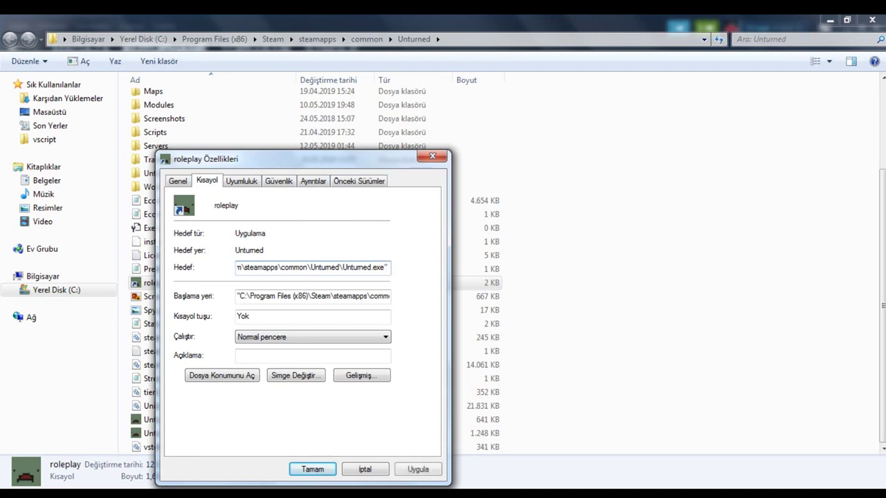
key("alt+Tab")
right_click(497, 213)
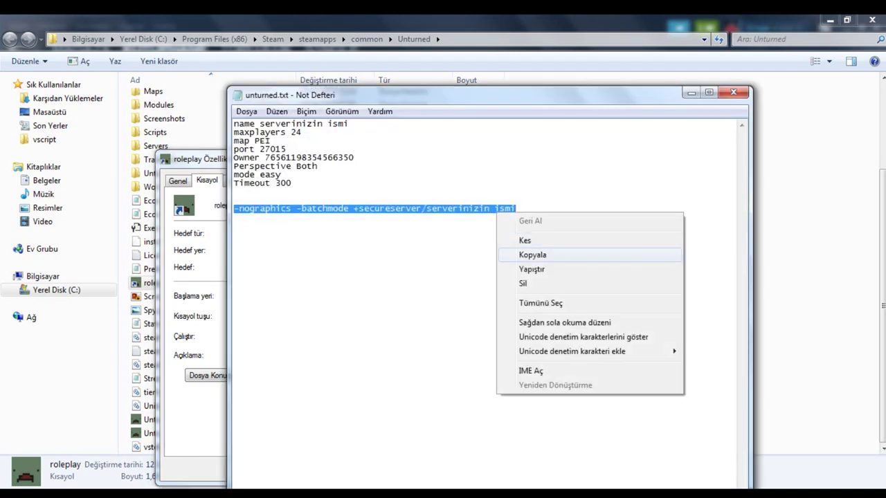
Step: Replace 'serverinizin ismi' with krysst4llrp, select the whole launch line, and close Notepad
left_click(532, 254)
left_click_drag(516, 209, 426, 208)
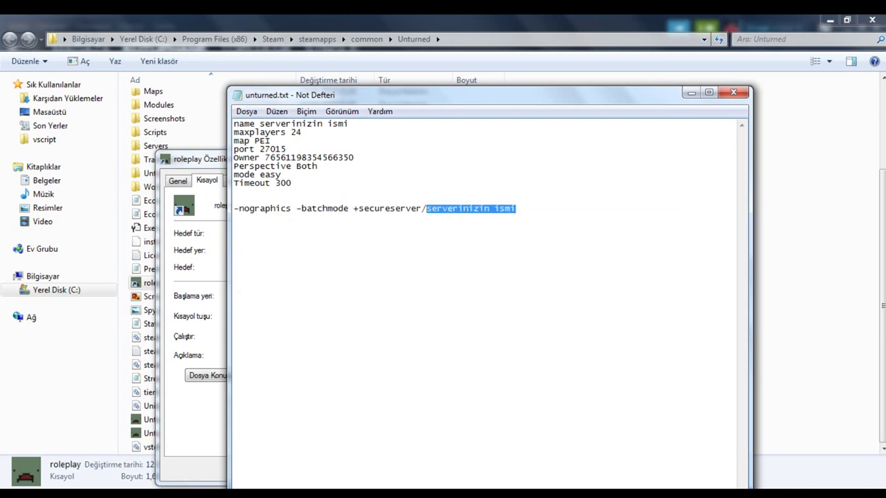
key("BackSpace")
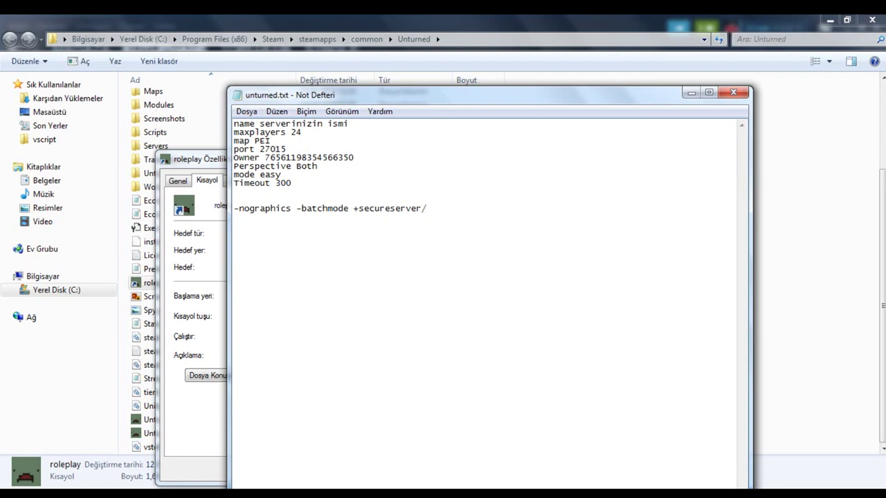
type("krysst4l1")
key("BackSpace")
key("BackSpace")
type("llrp")
key("shift+Home")
key("ctrl+c")
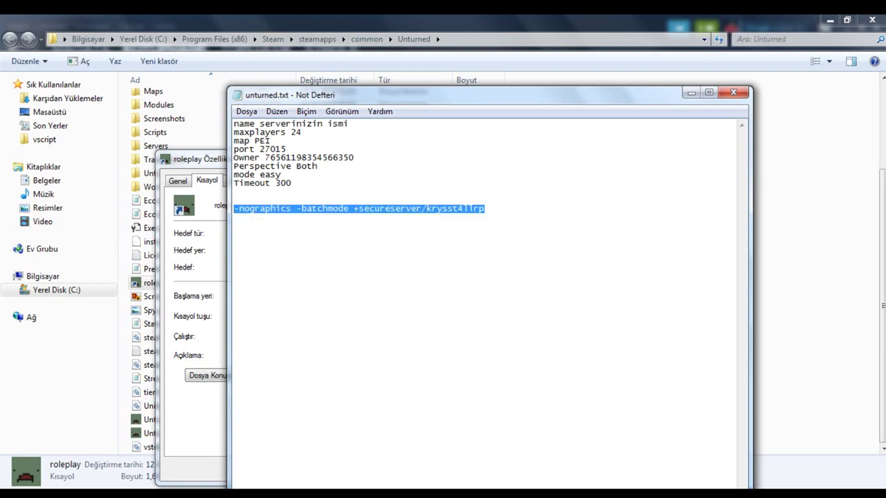
left_click(733, 92)
Step: Paste the launch options into the Target, apply and confirm, then run the roleplay shortcut
key("ctrl+v")
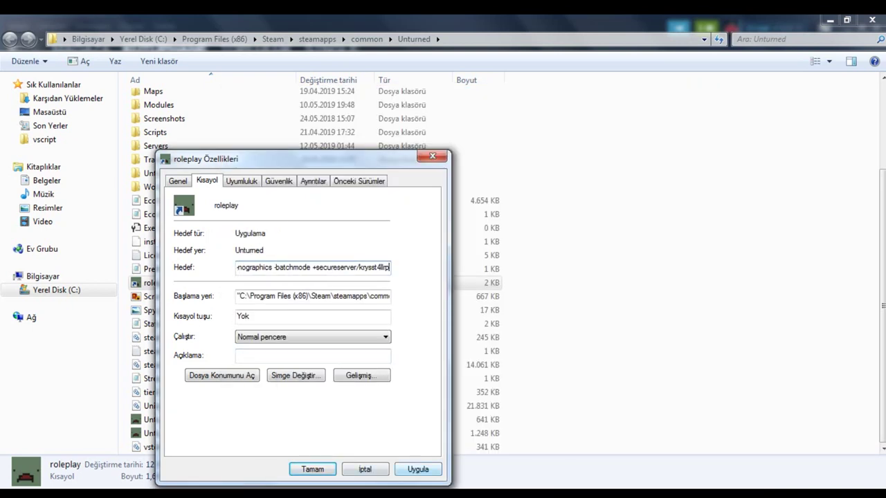
key("alt+u")
key("Return")
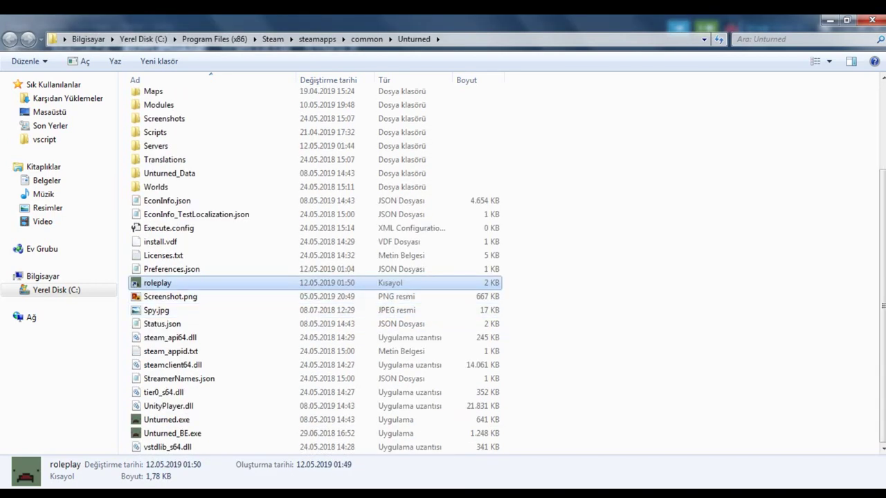
key("Return")
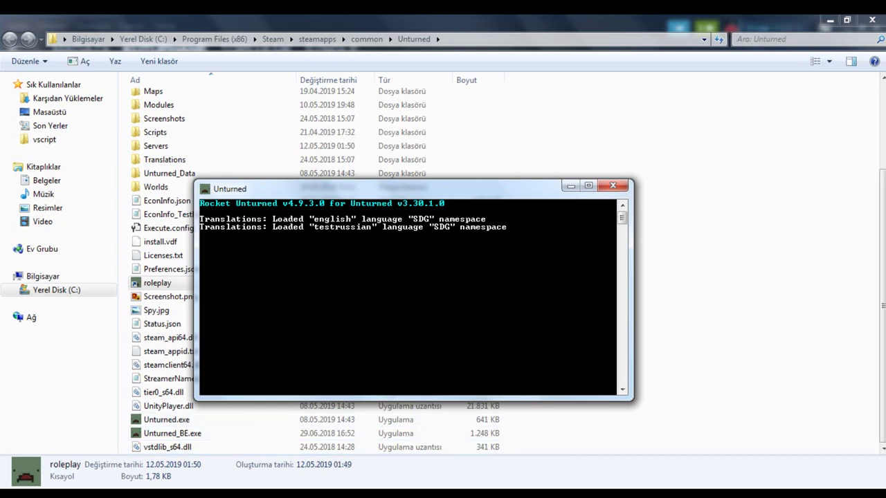
Step: Enter the shutdown command in the Unturned server console
mouse_move(420, 493)
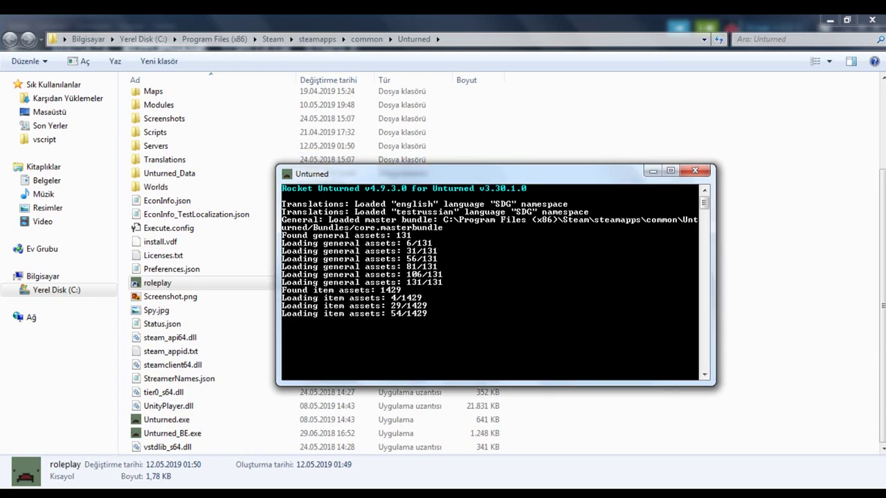
type("shut")
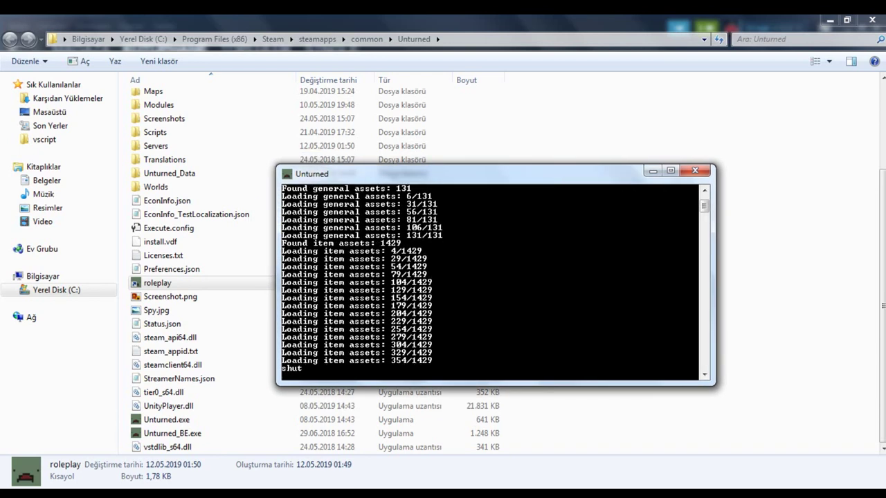
type("down")
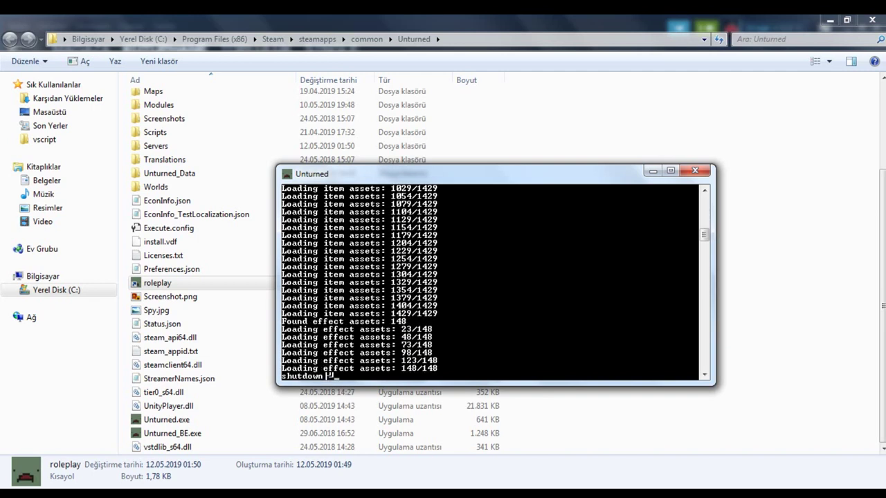
key("BackSpace")
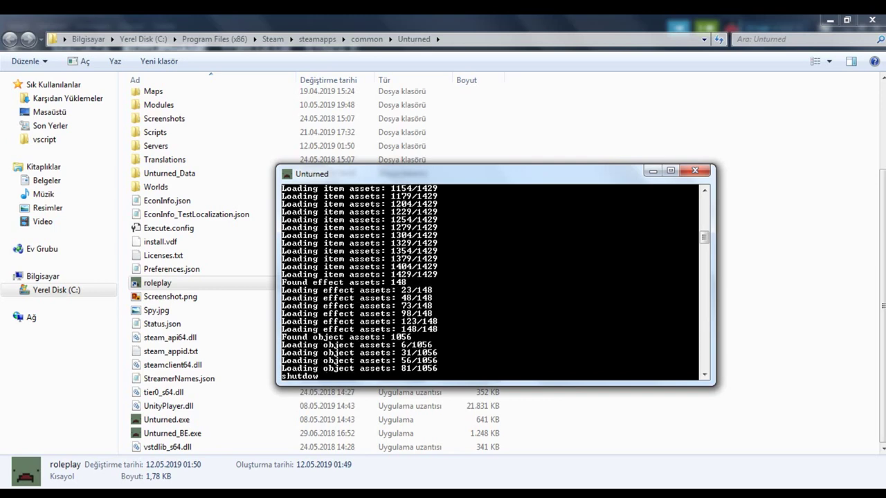
type("n")
key("Return")
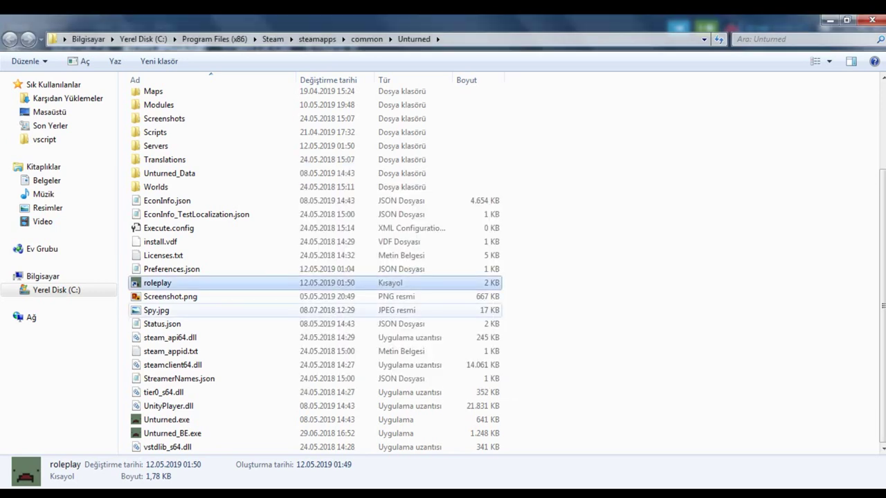
Step: Check the krysst4llrp folder inside Servers, return to the Unturned folder, and switch to Opera
scroll(312, 270, "up", 3)
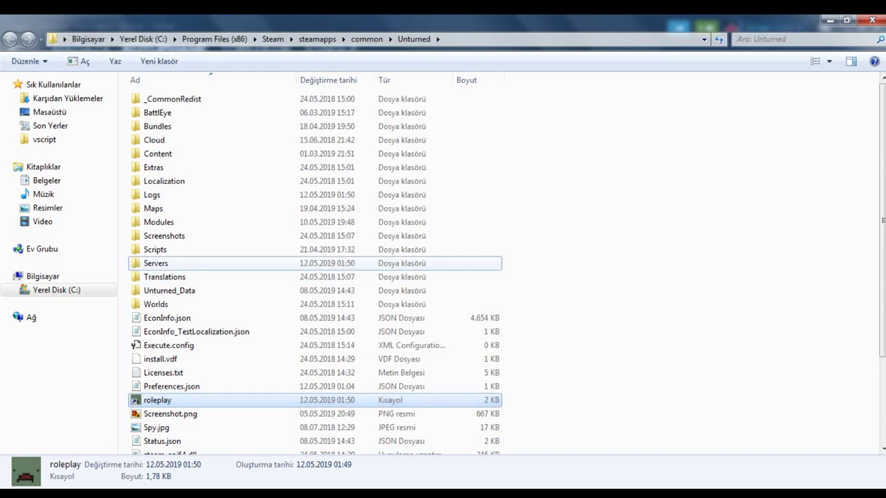
double_click(157, 263)
left_click(160, 99)
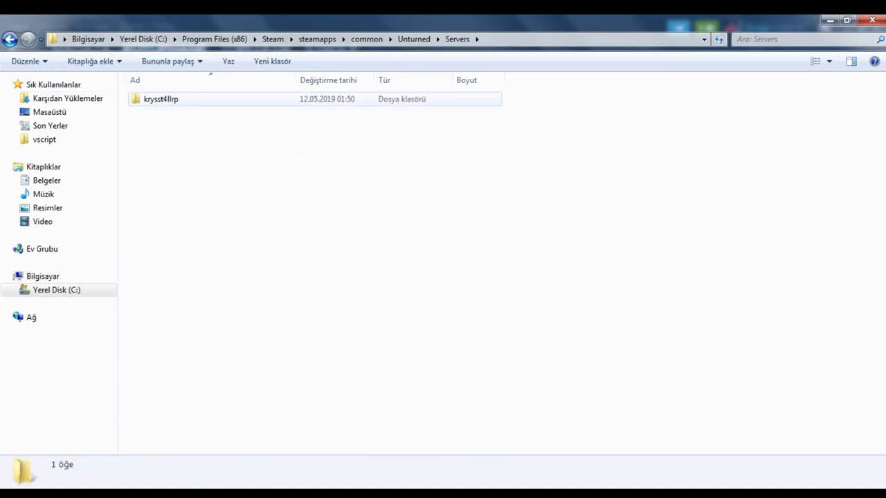
key("BackSpace")
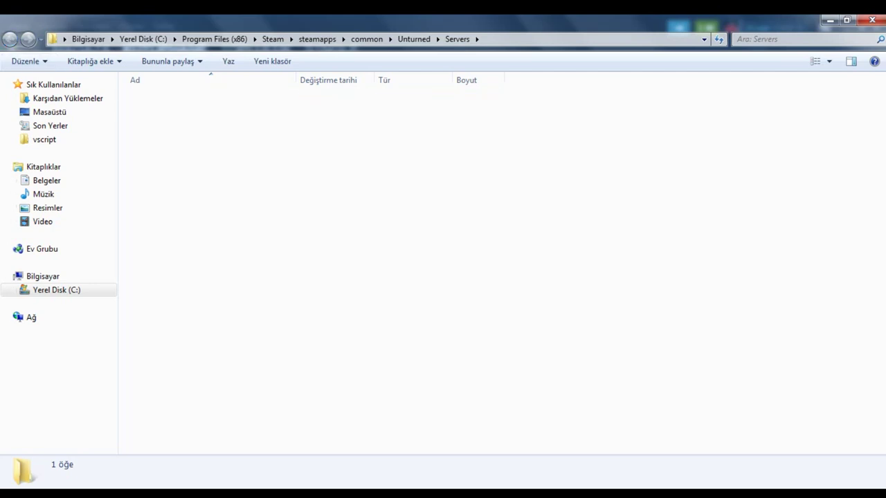
right_click(173, 263)
left_click(198, 239)
key("BackSpace")
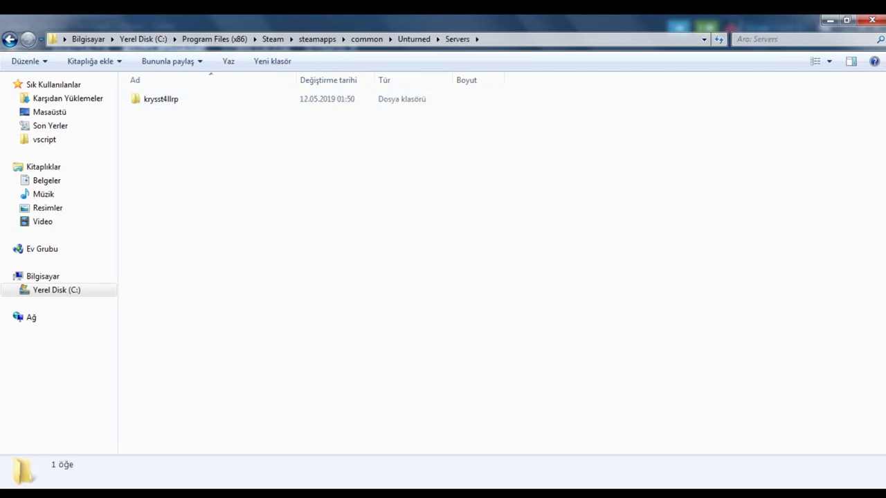
mouse_move(340, 494)
left_click(410, 436)
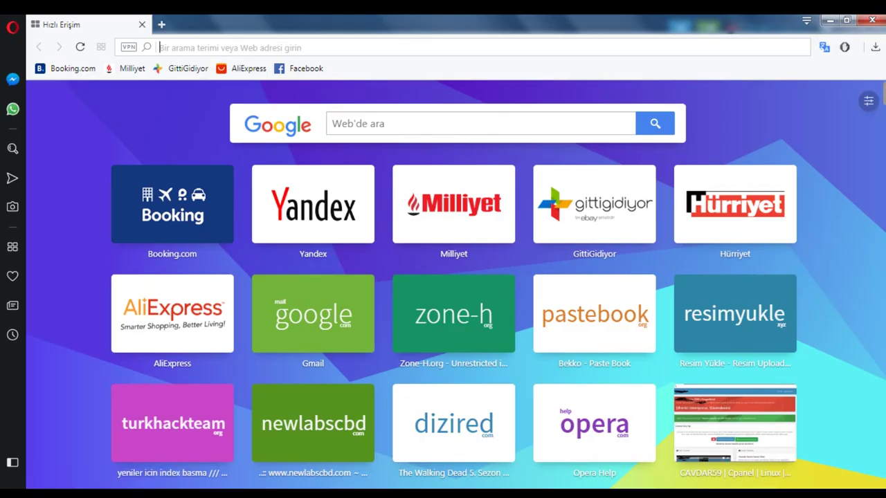
Step: Search the web for 'rocketmod' and open the rocketmod.net site
type("rocke")
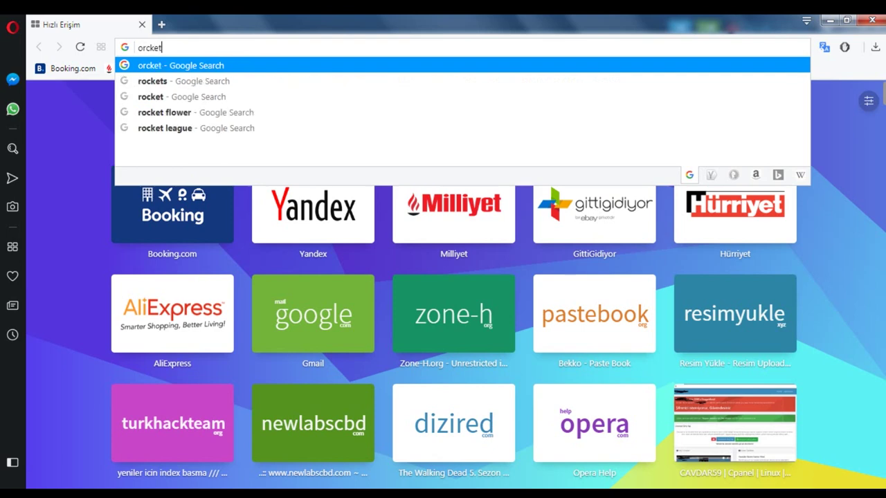
key("Escape")
type("rocketmod")
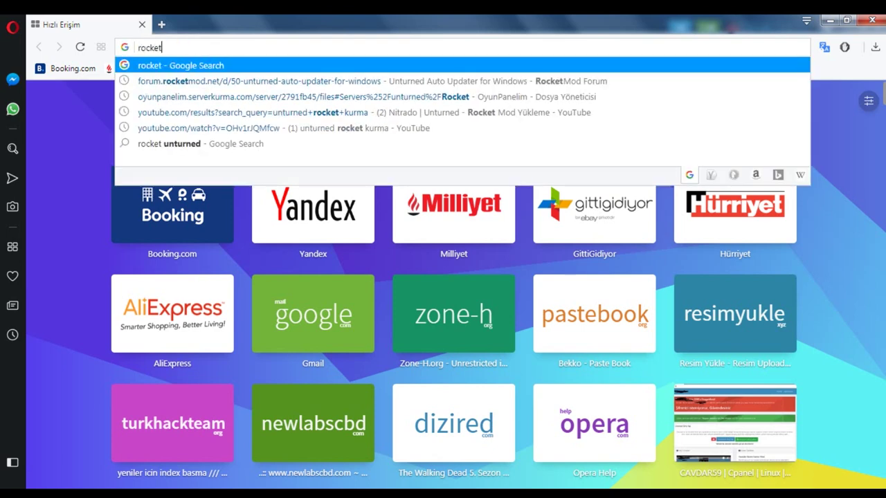
key("Escape")
key("Return")
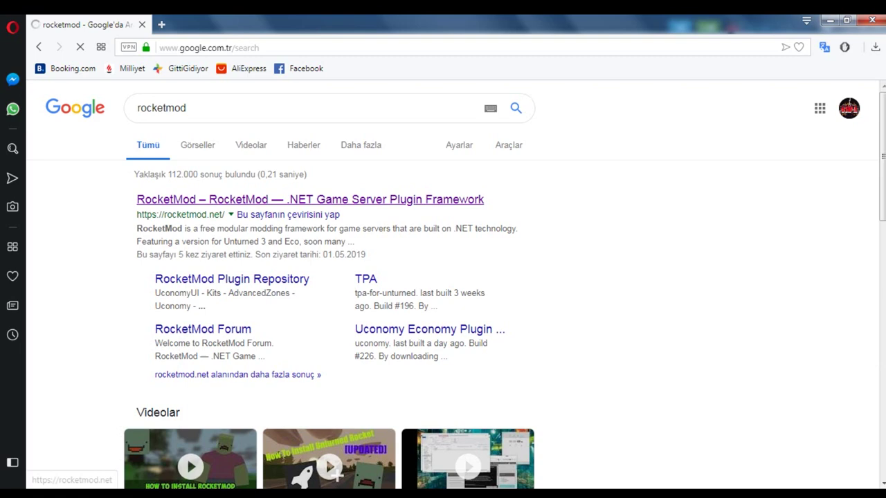
left_click(310, 199)
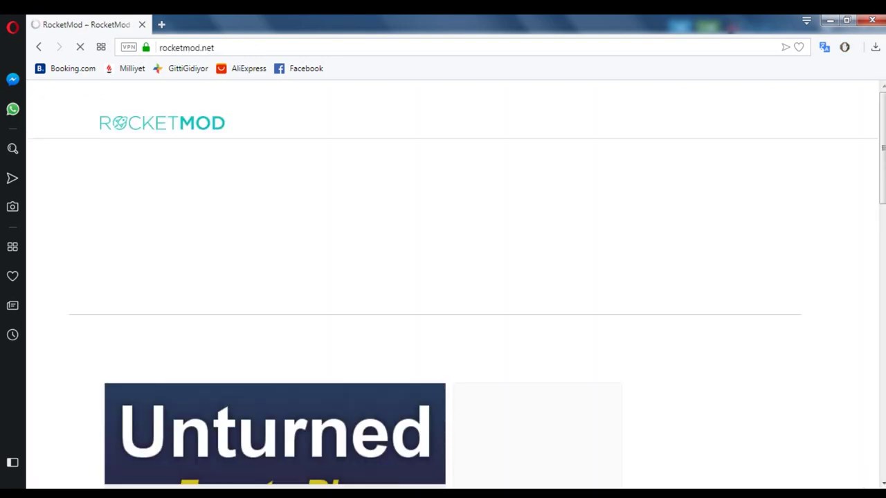
Step: Download the RocketMod 4 package and show Rocket (1).zip in its Downloads folder
scroll(443, 277, "down", 5)
scroll(443, 277, "up", 2)
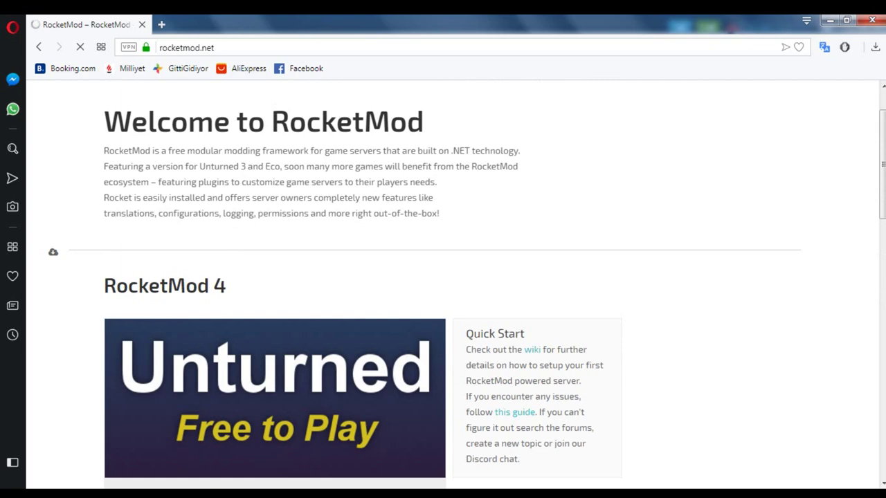
scroll(263, 115, "down", 6)
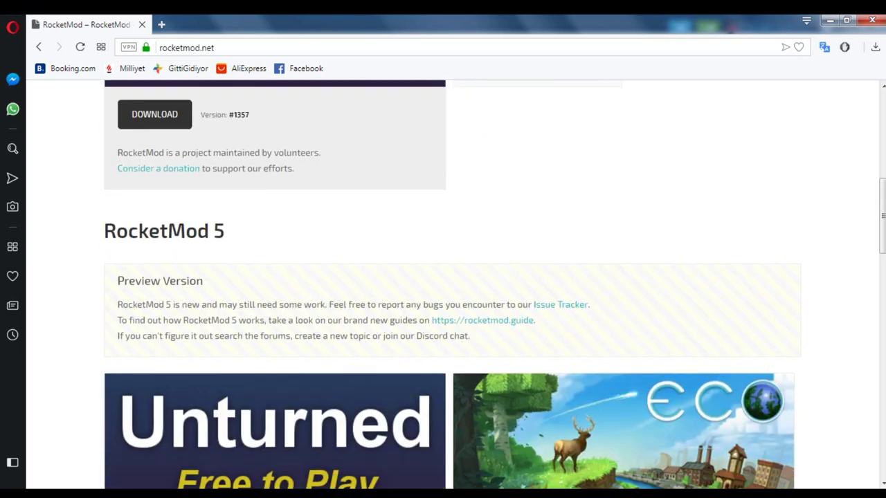
left_click_drag(225, 230, 104, 230)
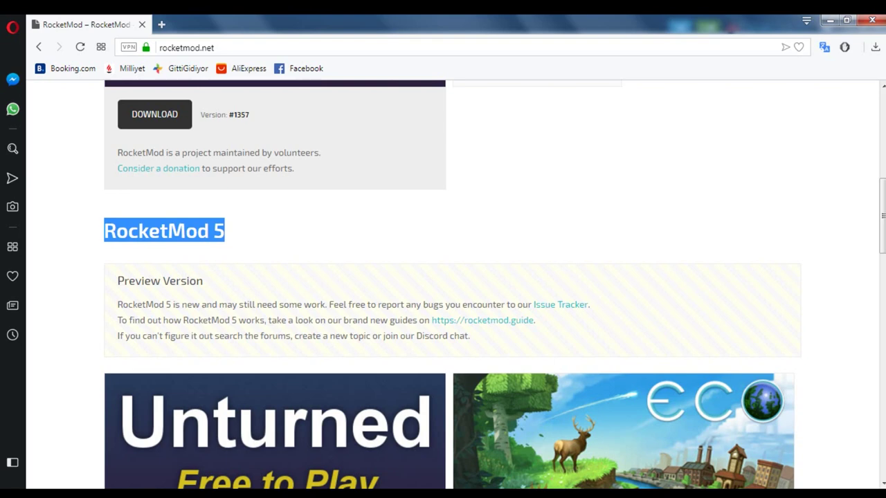
left_click(148, 234)
scroll(148, 233, "up", 3)
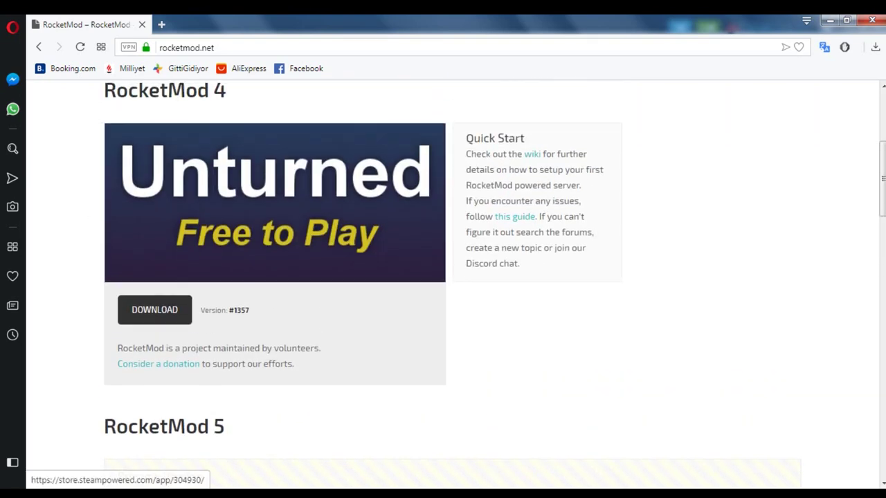
left_click(154, 310)
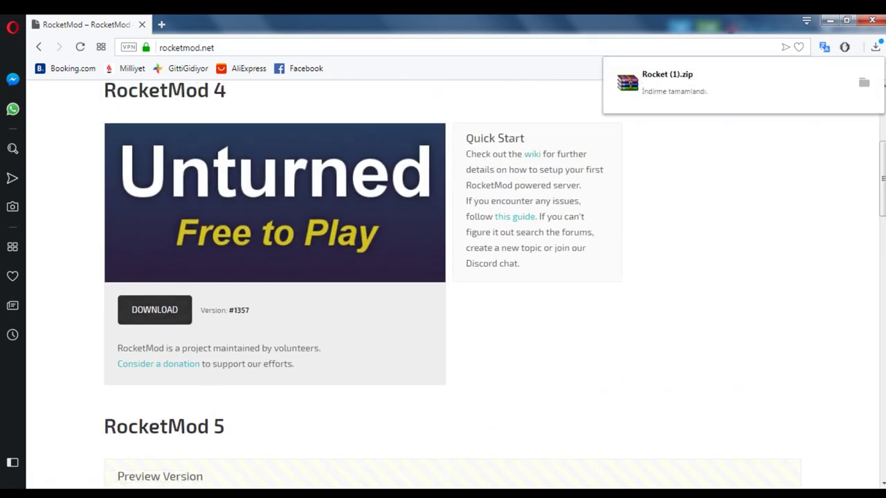
left_click(863, 82)
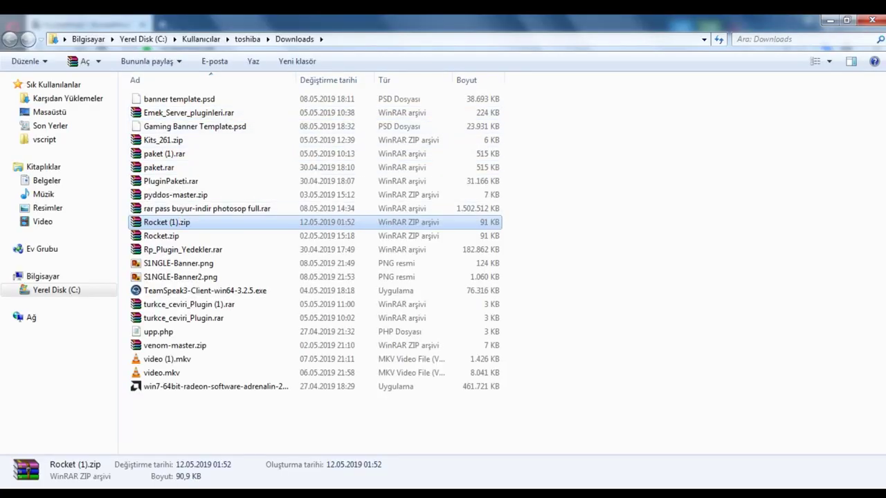
Step: Open Rocket (1).zip in WinRAR, select Modules and Scripts, and bring back the Unturned folder
key("Return")
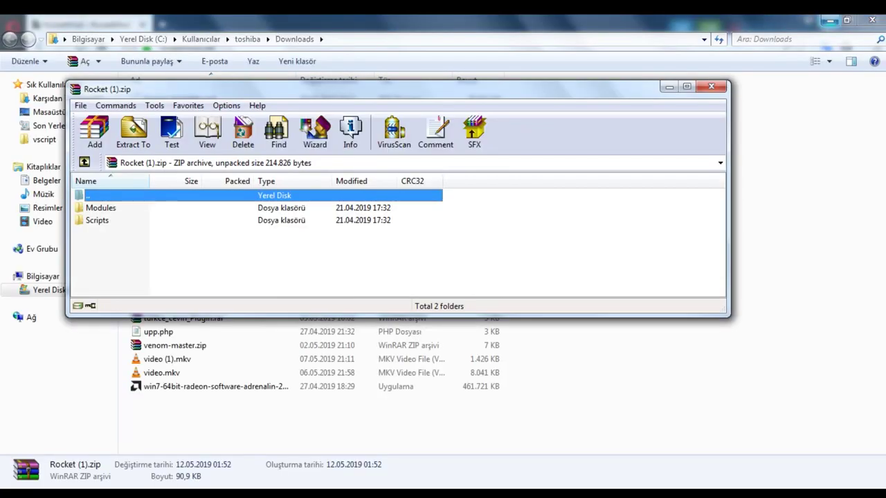
left_click(829, 20)
left_click_drag(346, 89, 428, 101)
left_click_drag(263, 257, 208, 204)
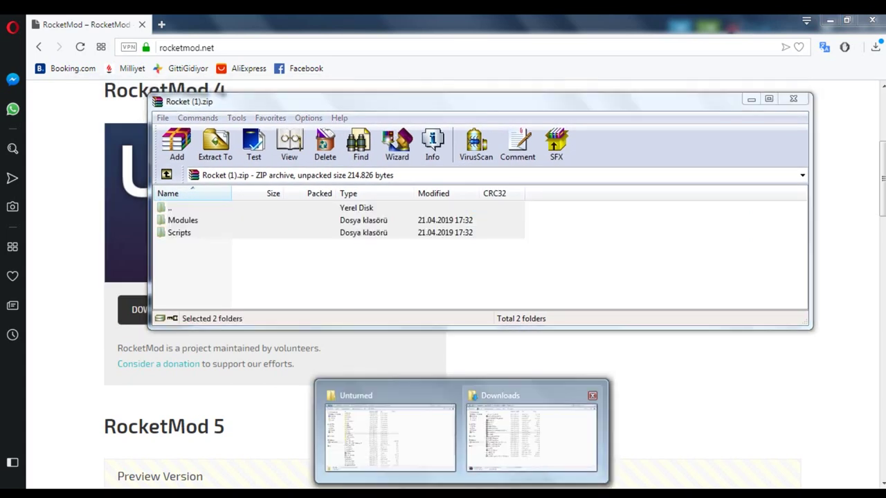
left_click_drag(301, 258, 297, 219)
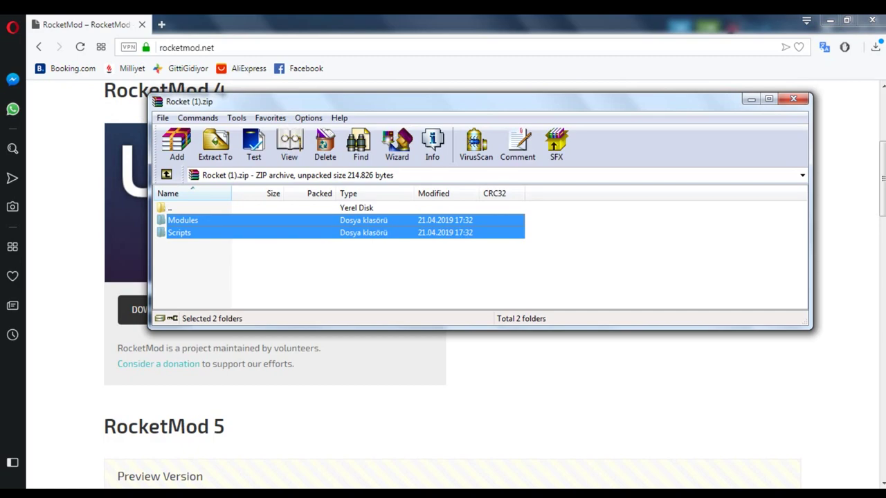
mouse_move(461, 494)
left_click(389, 432)
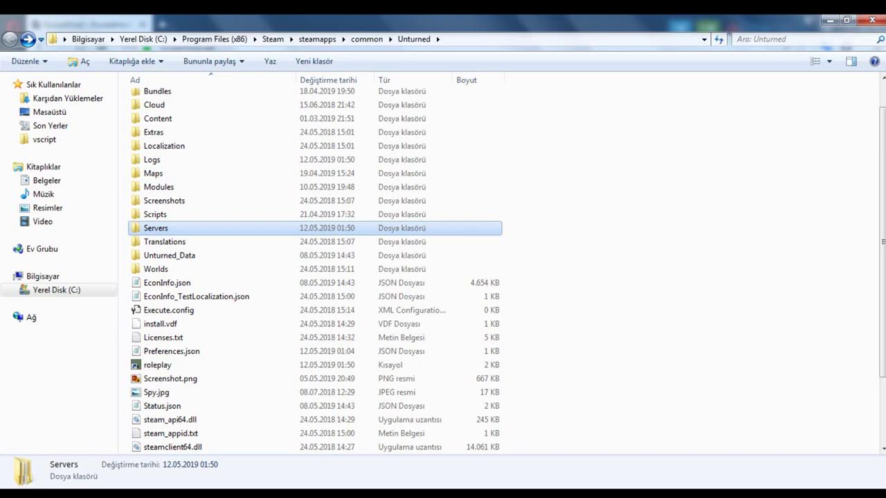
Step: Re-extract Rocket (1).zip into the Unturned folder, merging Modules and replacing existing files
left_click(547, 228)
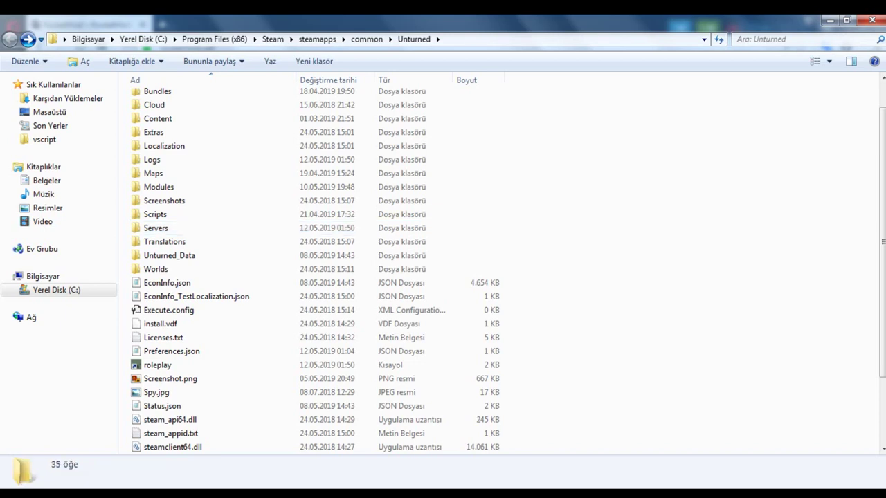
right_click(502, 494)
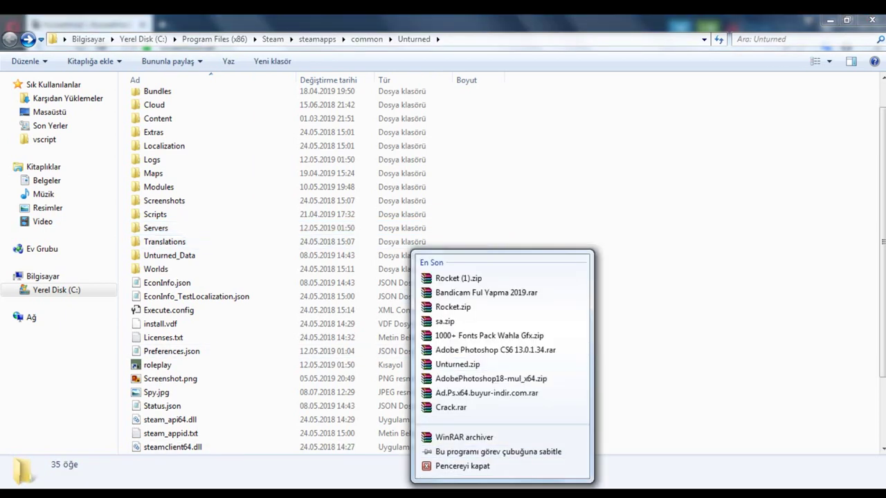
left_click(458, 277)
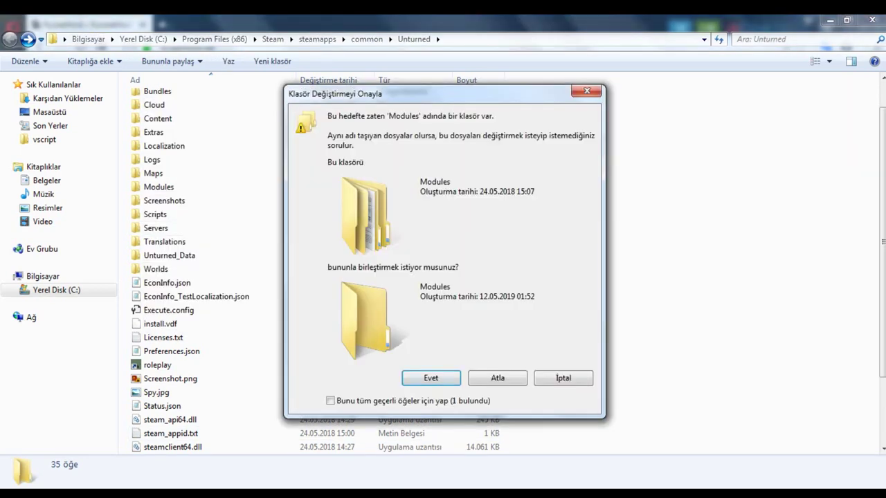
left_click(330, 401)
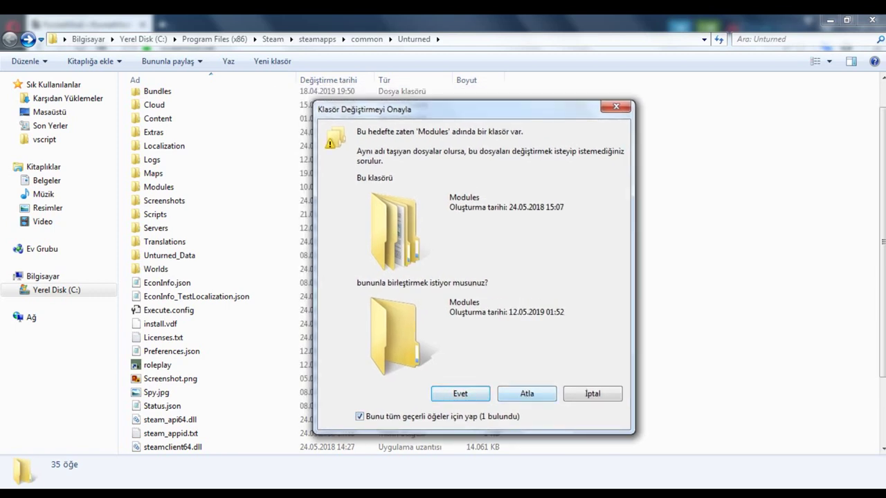
left_click(526, 393)
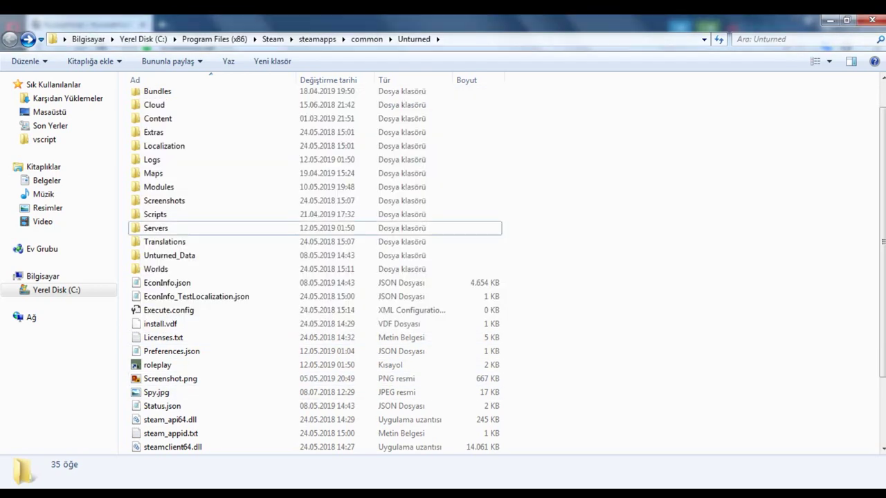
key("Return")
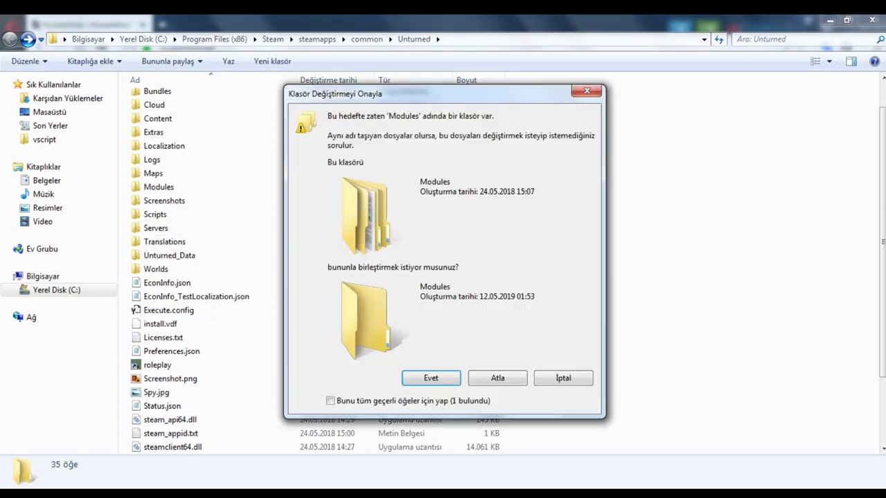
key("Return")
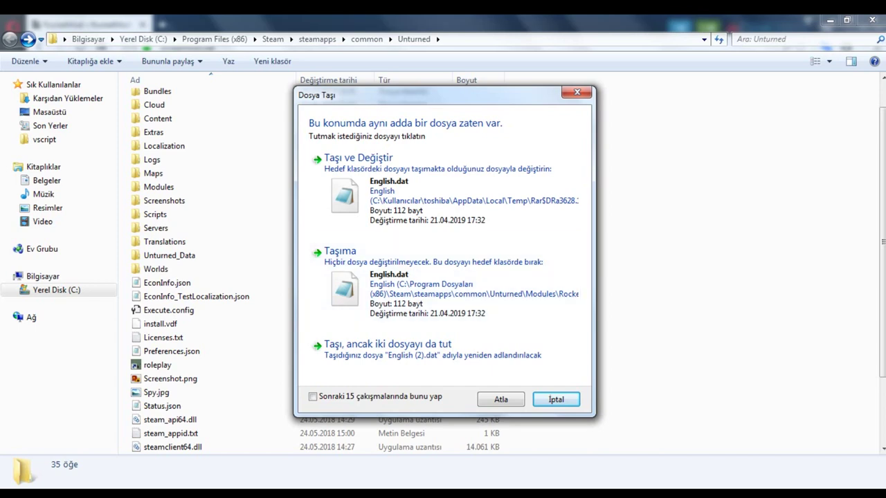
left_click(312, 396)
left_click(358, 158)
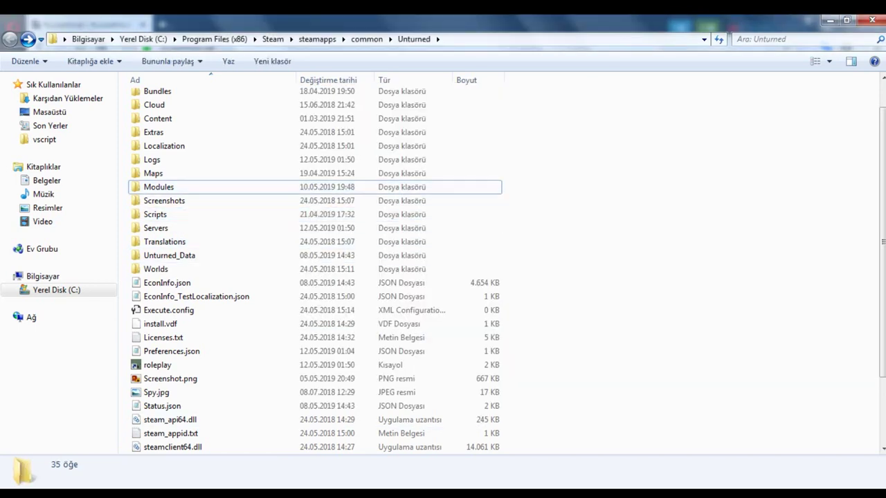
Step: Launch the roleplay server from its shortcut
scroll(249, 318, "down", 3)
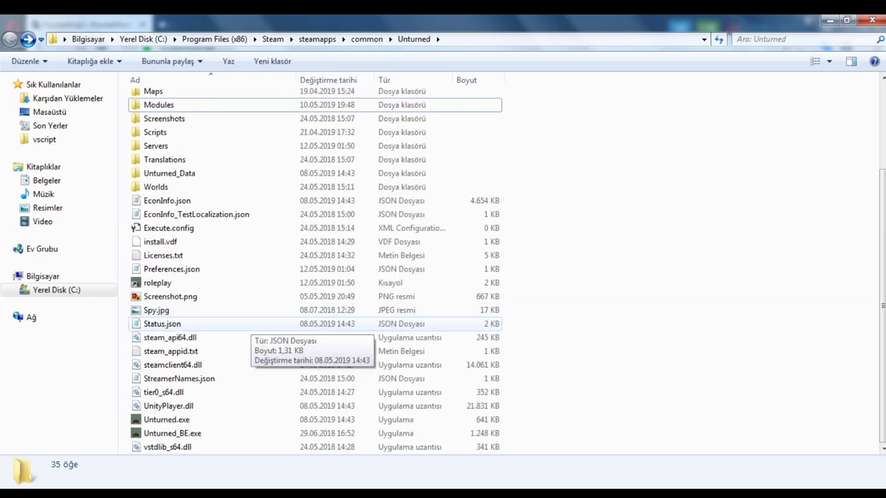
left_click(207, 282)
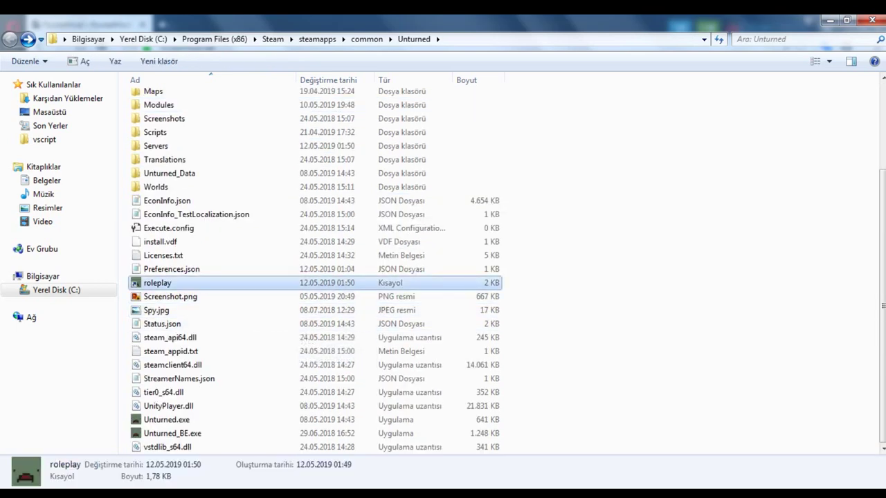
key("Return")
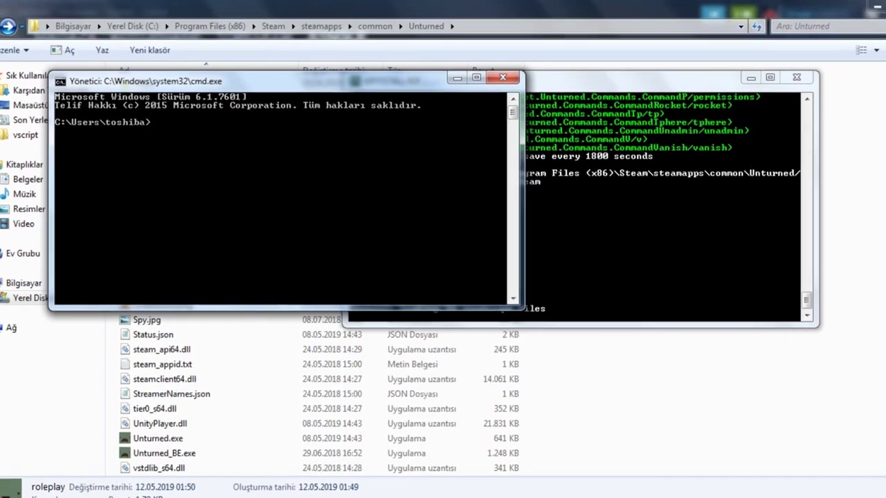
Step: Run ipconfig and read IPv4 address 192.168.0.101 and default gateway 192.168.0.1
type("ipco")
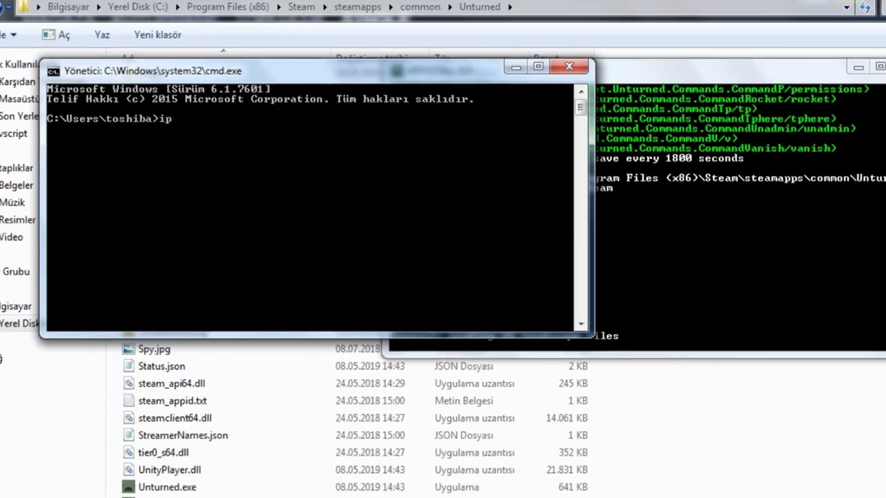
type("nfig")
key("Return")
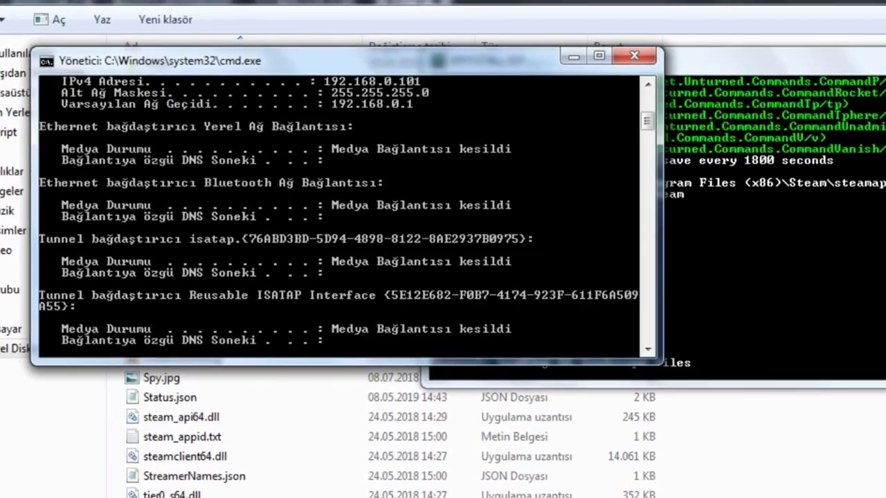
scroll(346, 222, "up", 2)
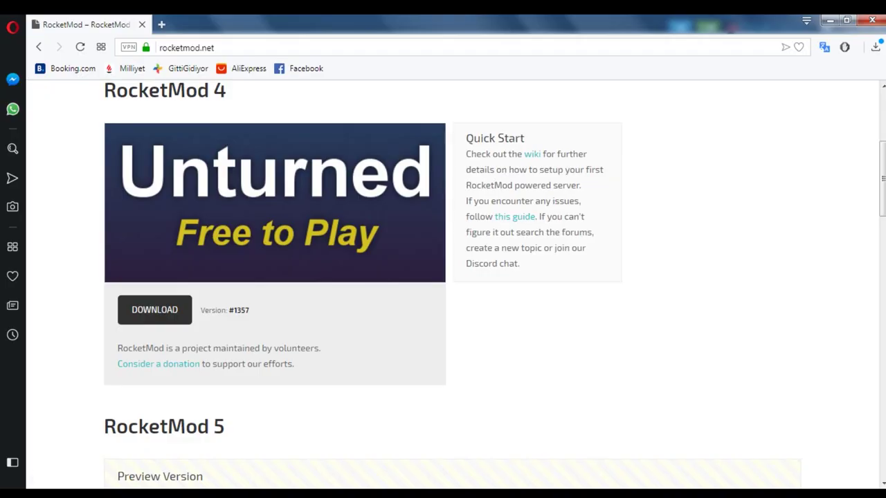
Step: Load the router page 192.168.0.1 in a new browser tab
key("ctrl+t")
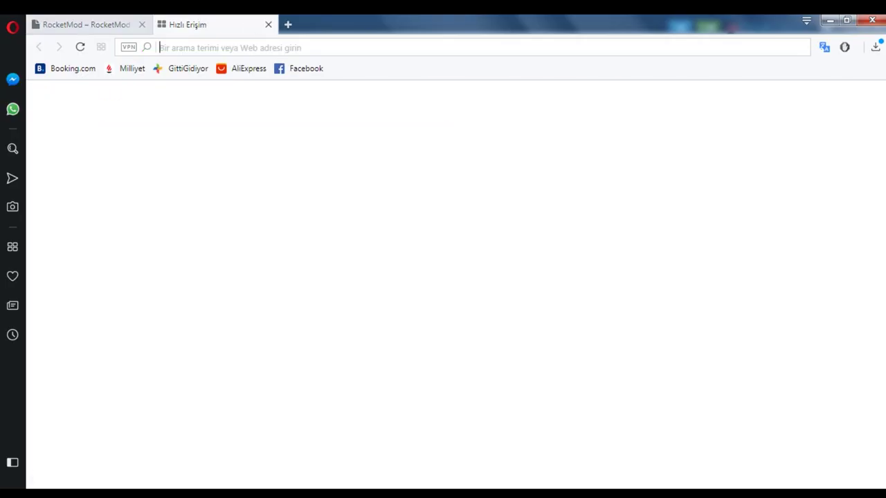
type("192.168ç")
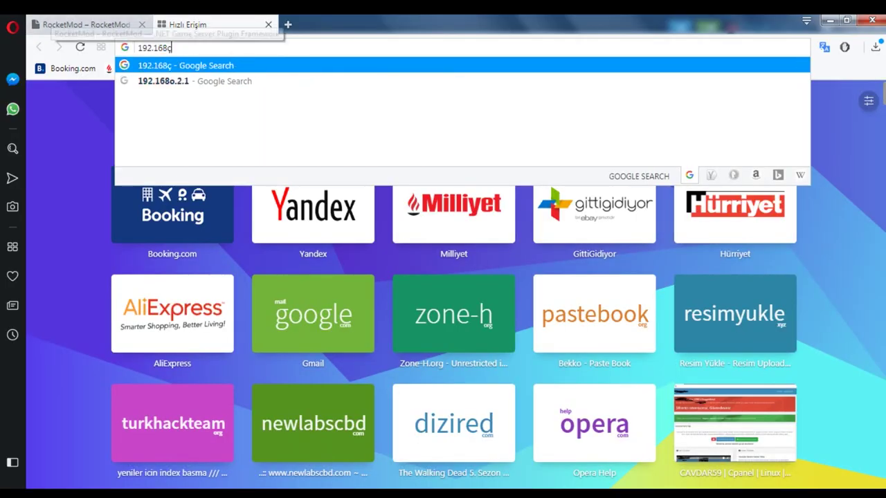
key("BackSpace")
type(".0")
key("Return")
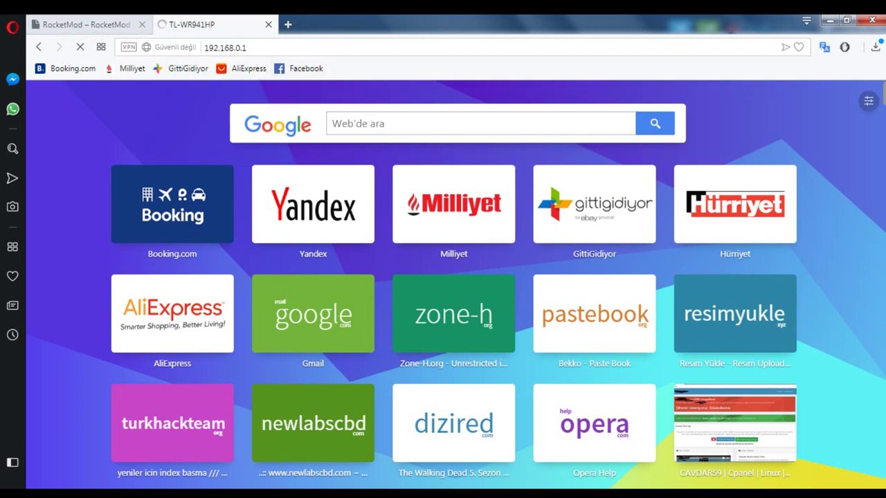
Step: Log in to the router with the admin username and password
key("Down")
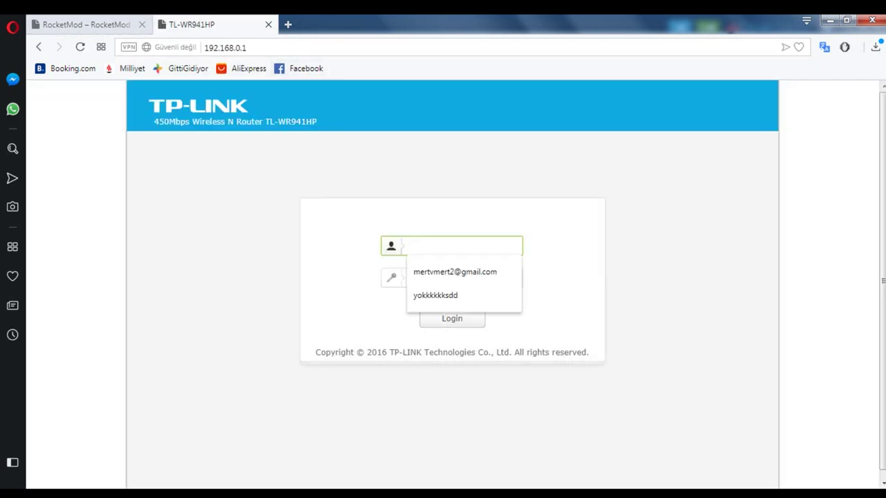
left_click(462, 246)
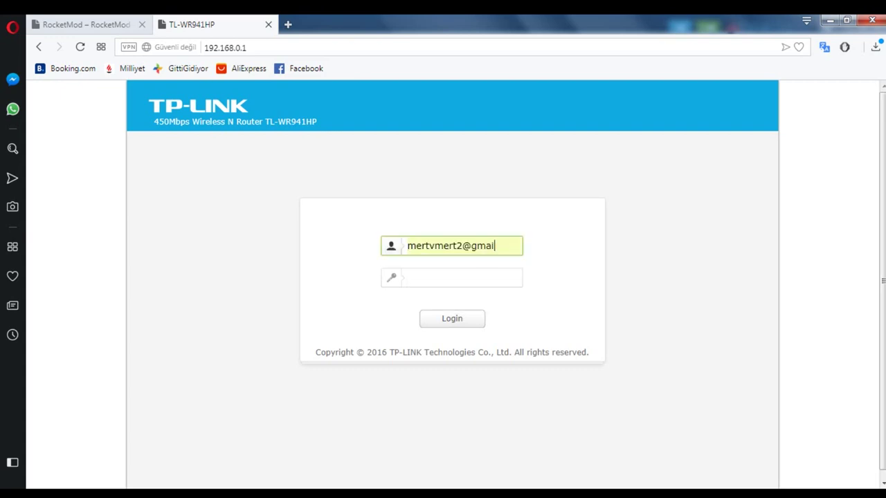
key("ctrl+a")
key("BackSpace")
type("ad")
key("Tab")
type("ad")
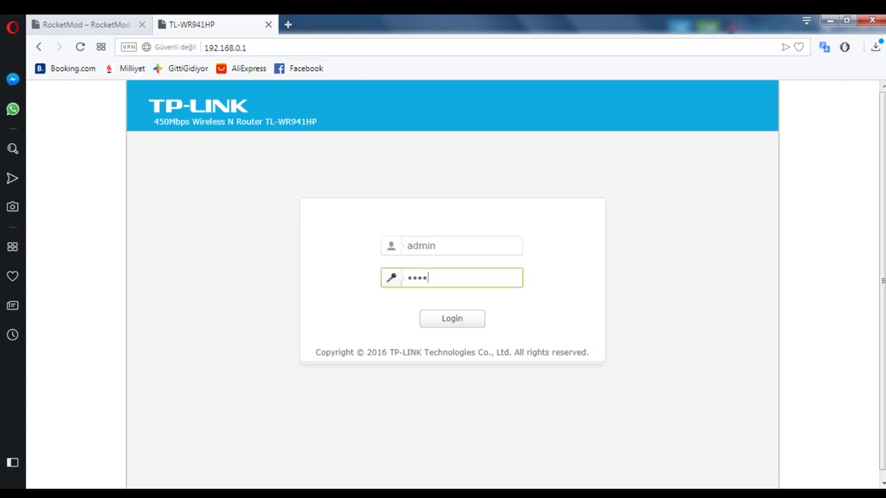
key("Return")
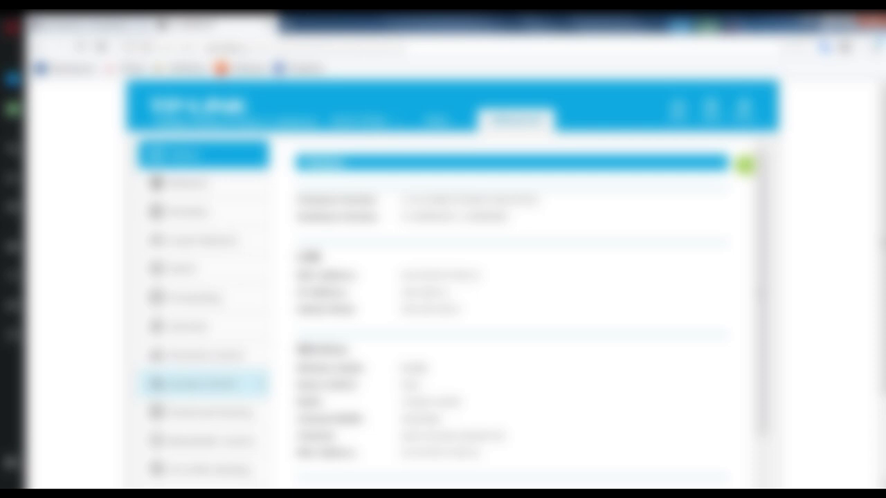
scroll(200, 382, "down", 1)
Step: Delete the old virtual server and start a new one with service and internal port 27015
left_click(203, 232)
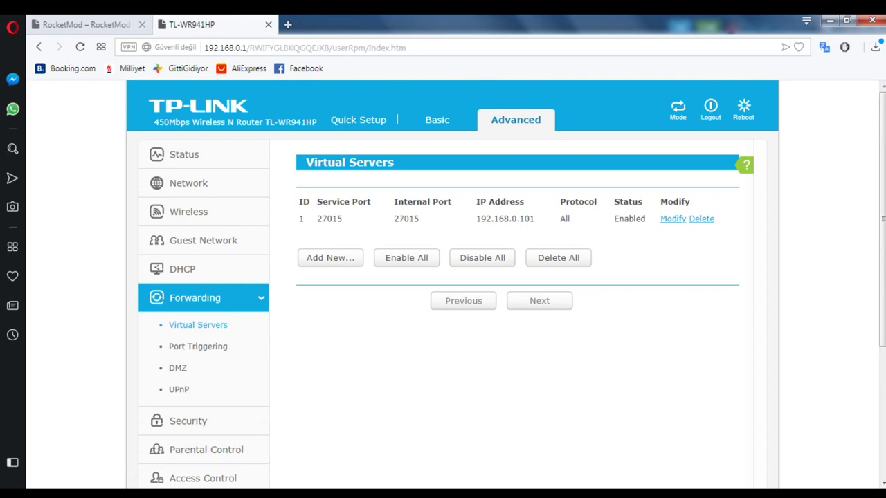
left_click(701, 218)
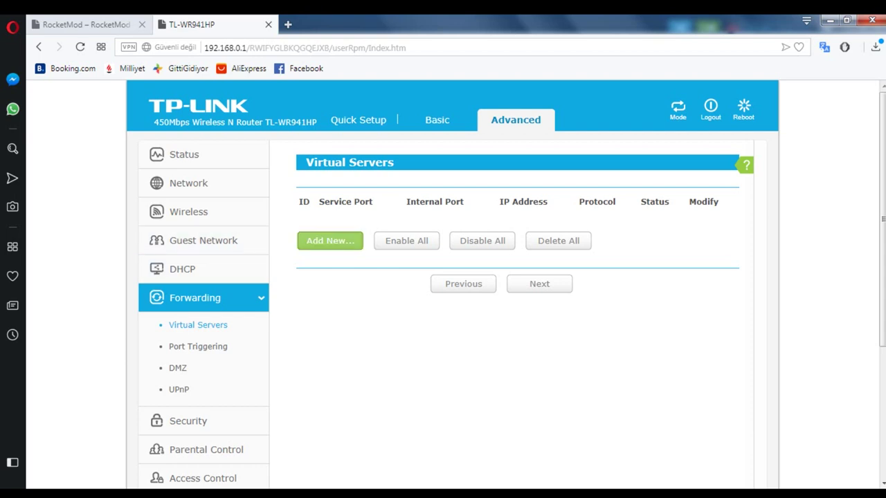
left_click(330, 241)
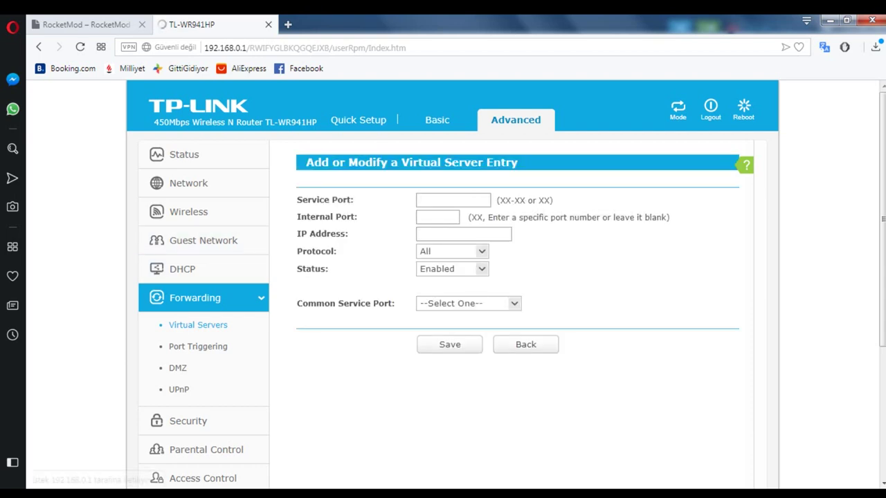
left_click(432, 200)
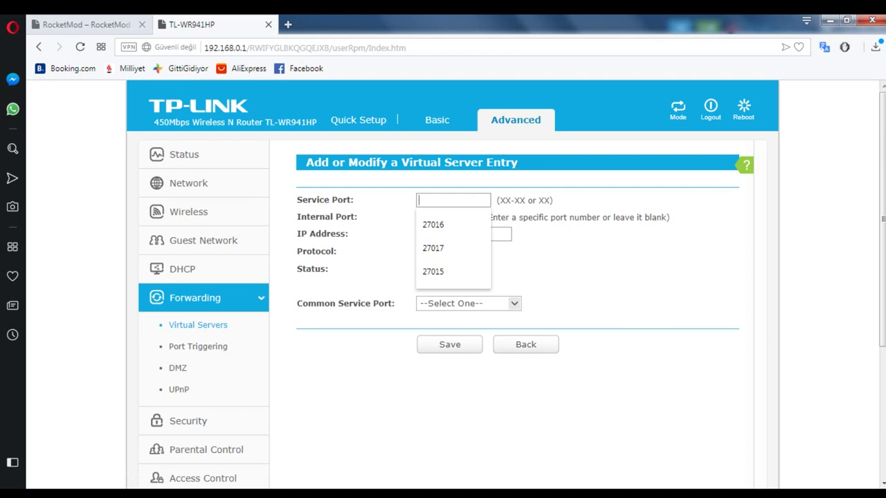
type("27015")
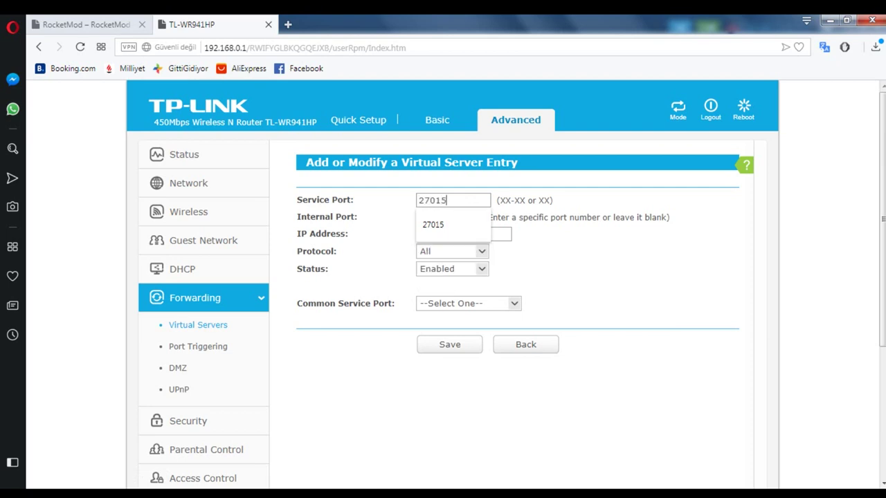
double_click(432, 200)
left_click(436, 217)
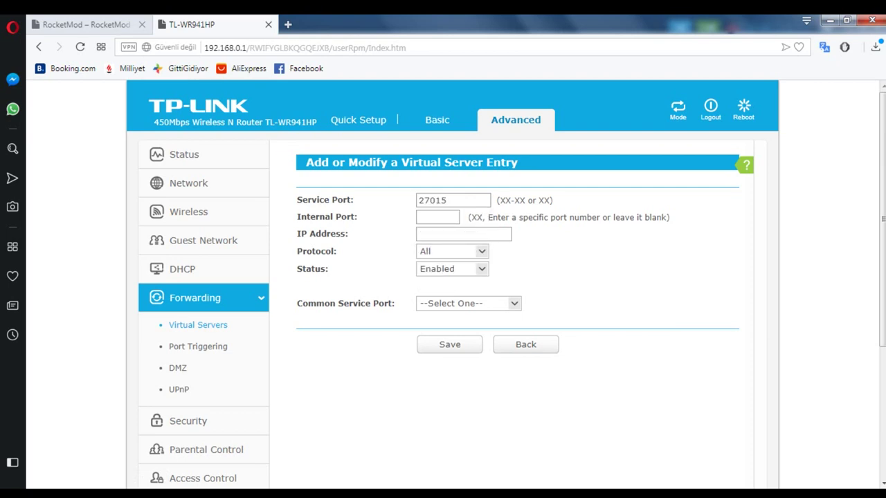
left_click(433, 287)
Step: Point the entry to 192.168.0.101, protocol All, Enabled, and save it
left_click_drag(347, 234, 342, 234)
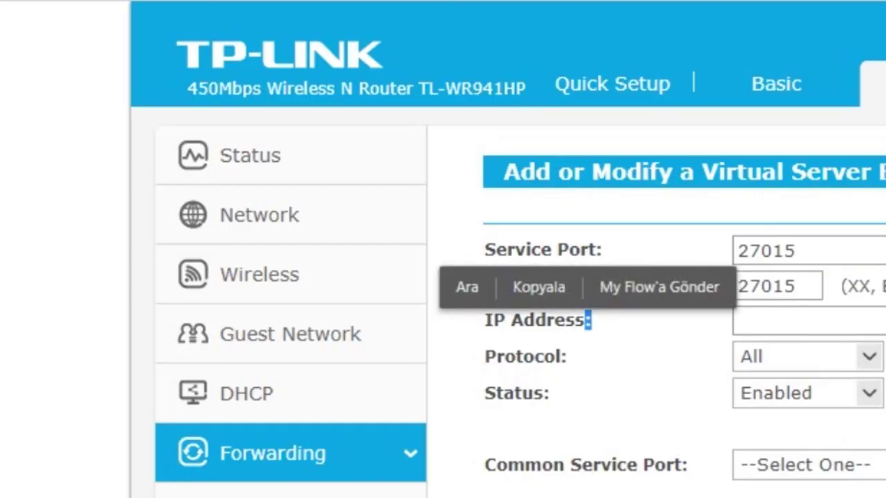
key("alt+Tab")
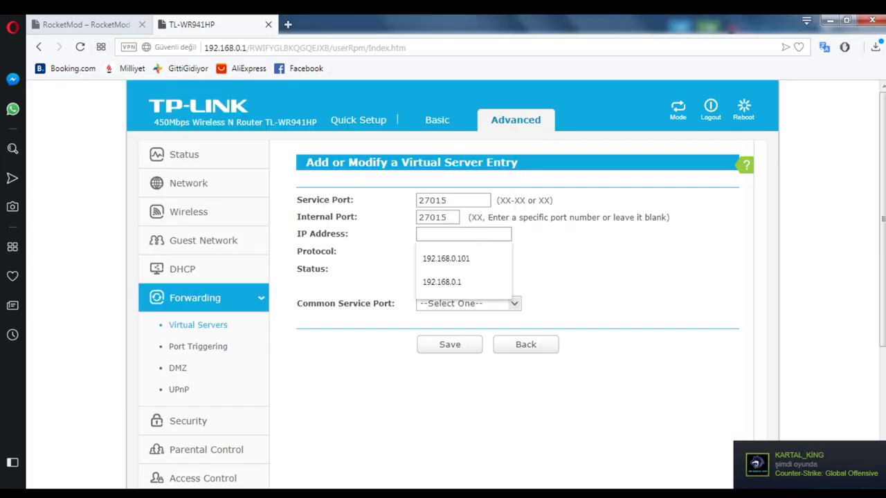
left_click(446, 258)
left_click(452, 251)
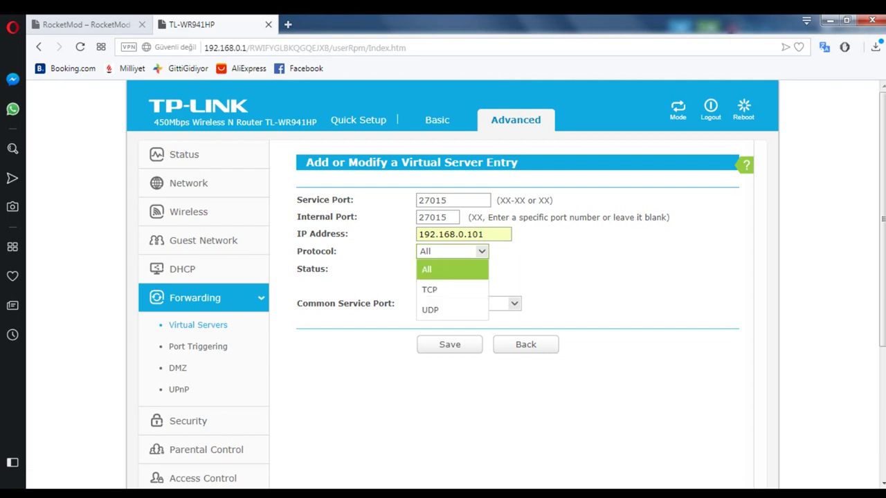
left_click(443, 270)
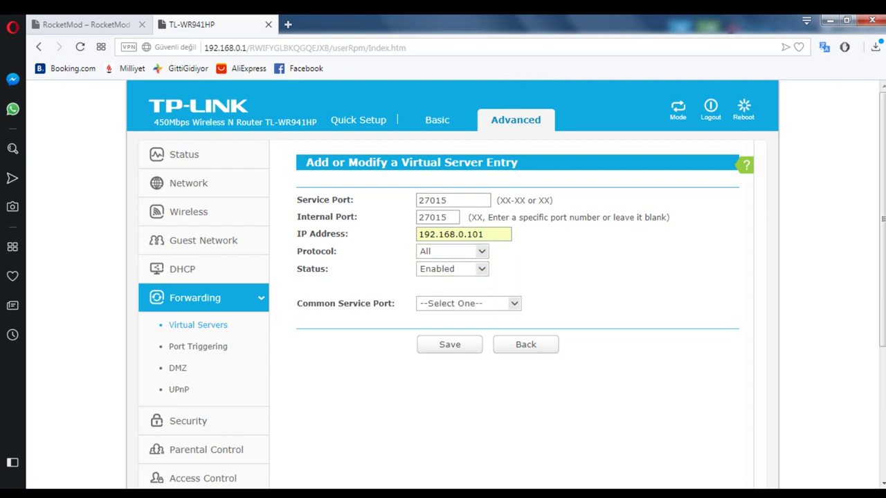
left_click(452, 268)
left_click(445, 307)
left_click(449, 344)
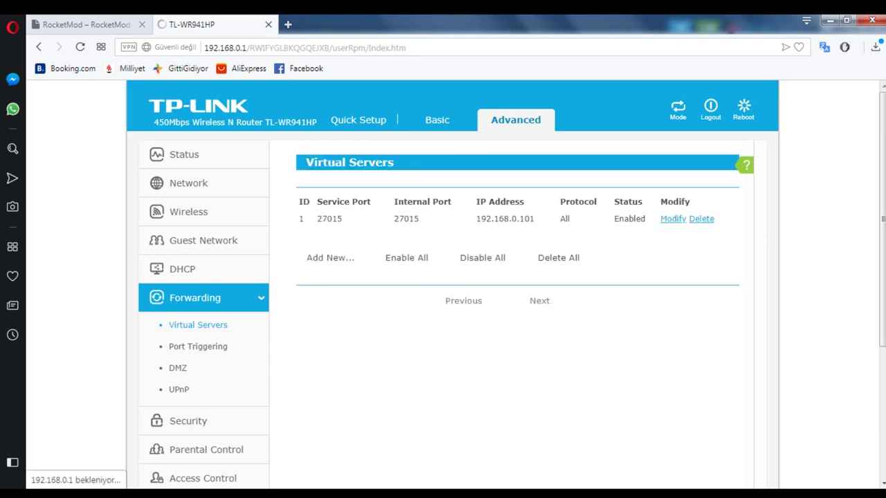
Step: Add and save a virtual server for port 27016 to 192.168.0.101
left_click(330, 258)
type("27015")
key("BackSpace")
type("6")
key("Tab")
type("27015")
key("Tab")
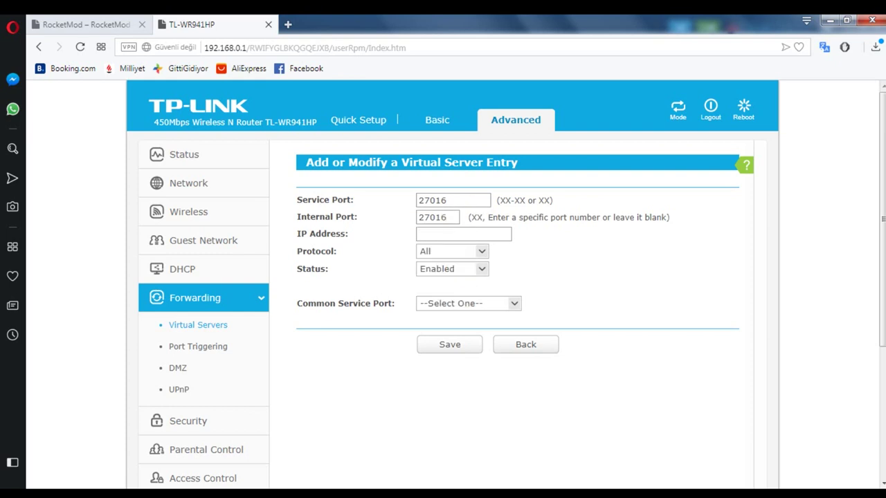
type("19")
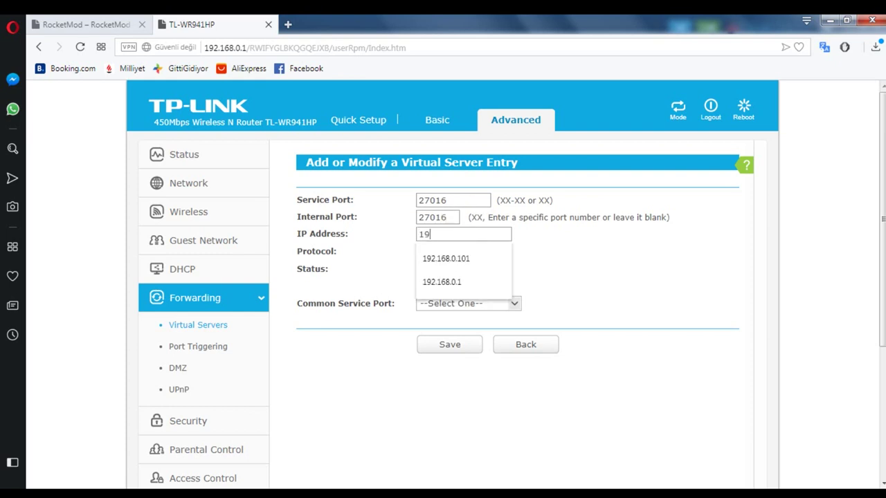
key("Down")
key("Return")
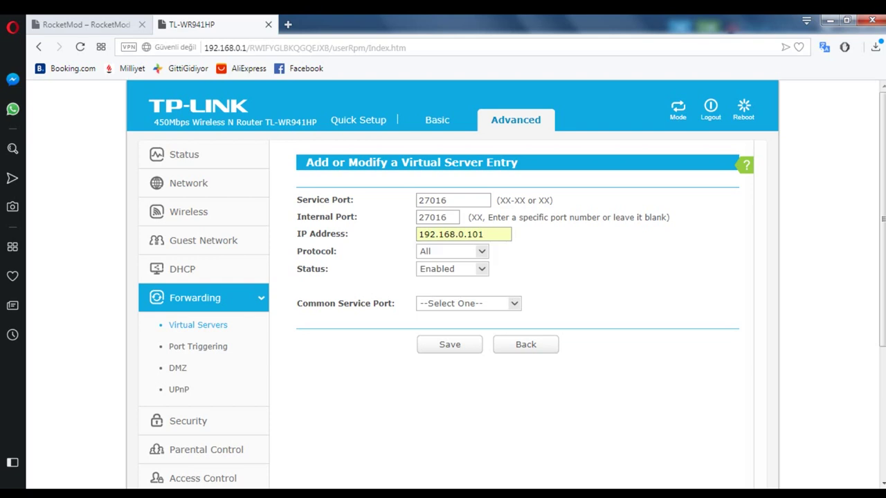
left_click(449, 344)
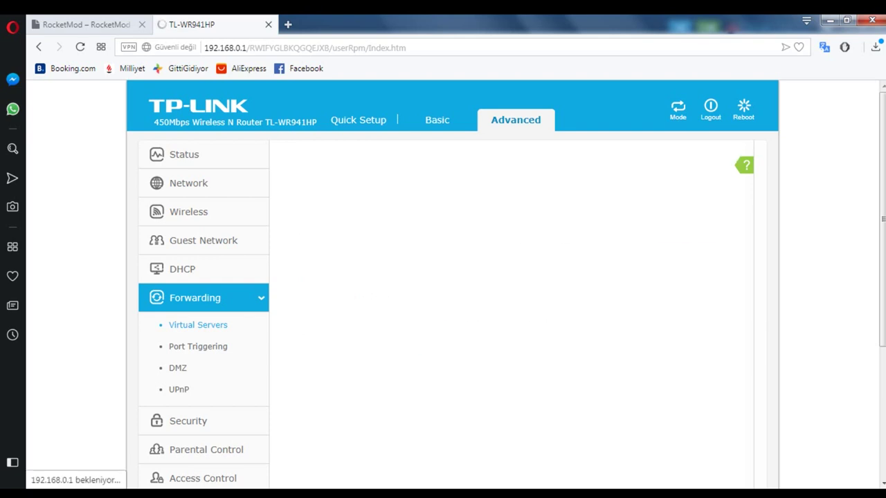
Step: Fill in a new entry with service and internal port 27017 to 192.168.0.101
left_click(330, 275)
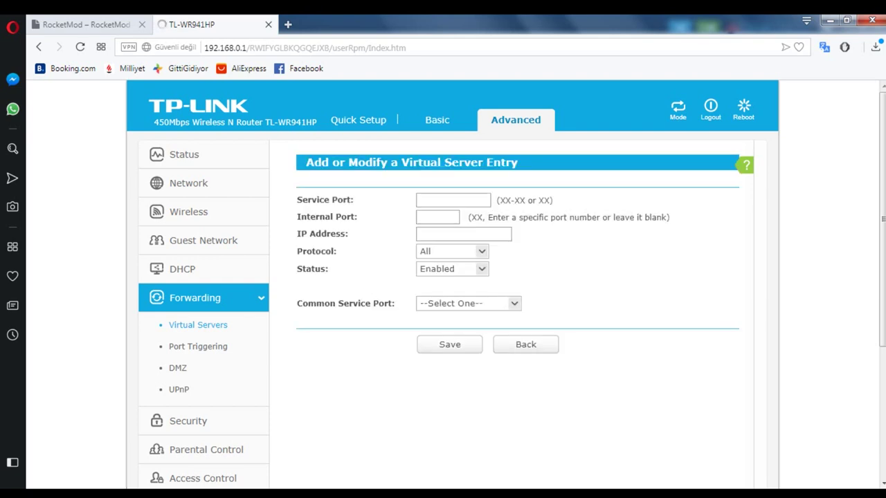
left_click(420, 200)
type("20")
key("BackSpace")
key("BackSpace")
type("2")
key("Down")
key("Down")
key("Down")
key("Return")
double_click(435, 200)
left_click(498, 182)
left_click(436, 217)
type("27017")
left_click(464, 234)
type("19")
key("Down")
key("Return")
key("Return")
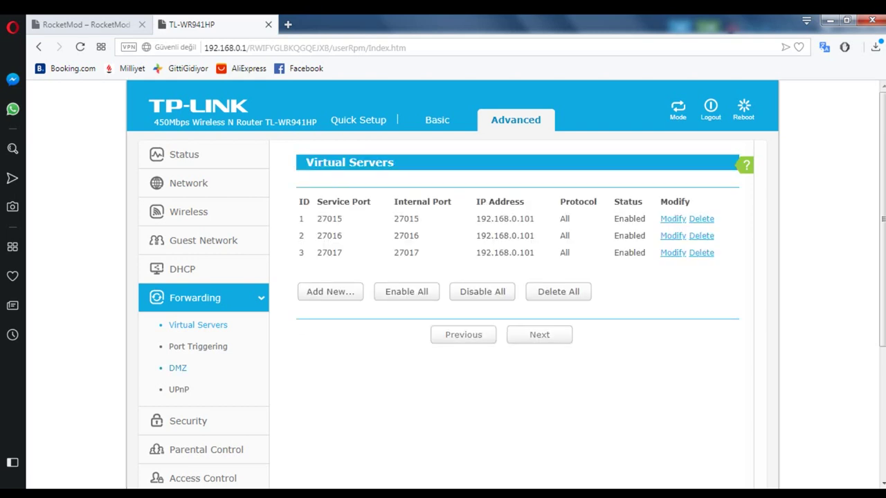
Step: Replace the DMZ host address with 192.168.0.101
left_click(178, 368)
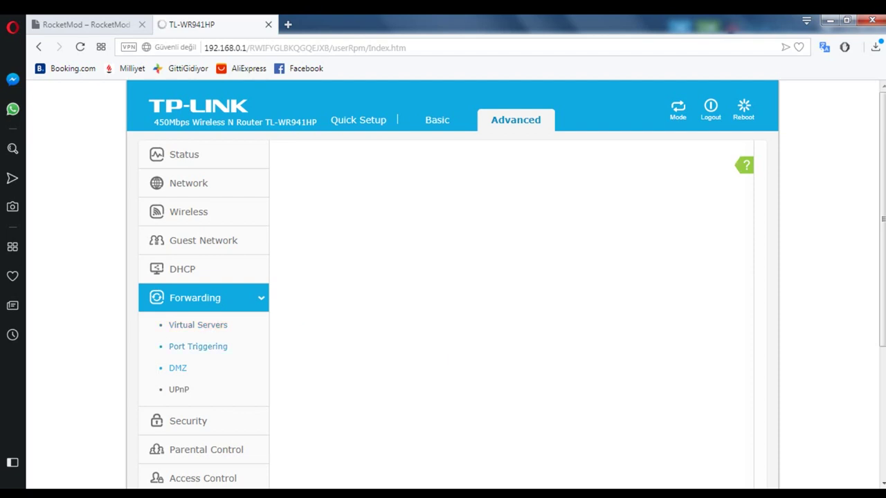
double_click(463, 221)
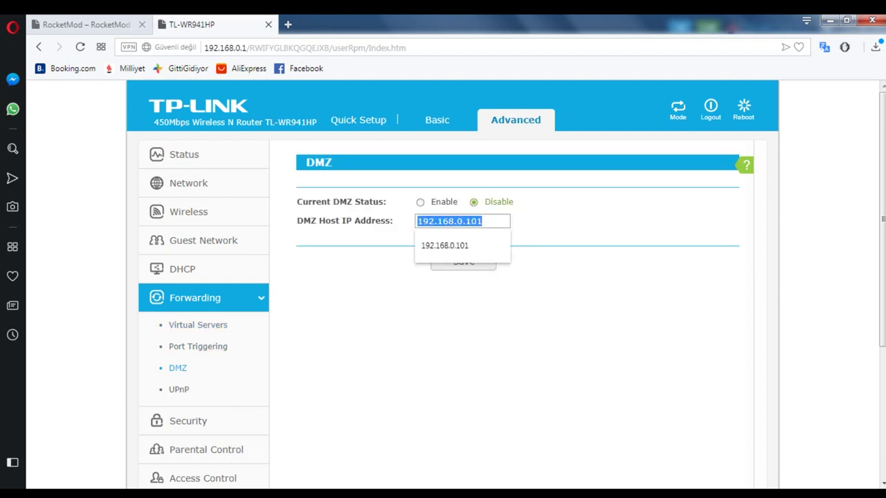
left_click_drag(499, 202, 484, 221)
left_click(485, 221)
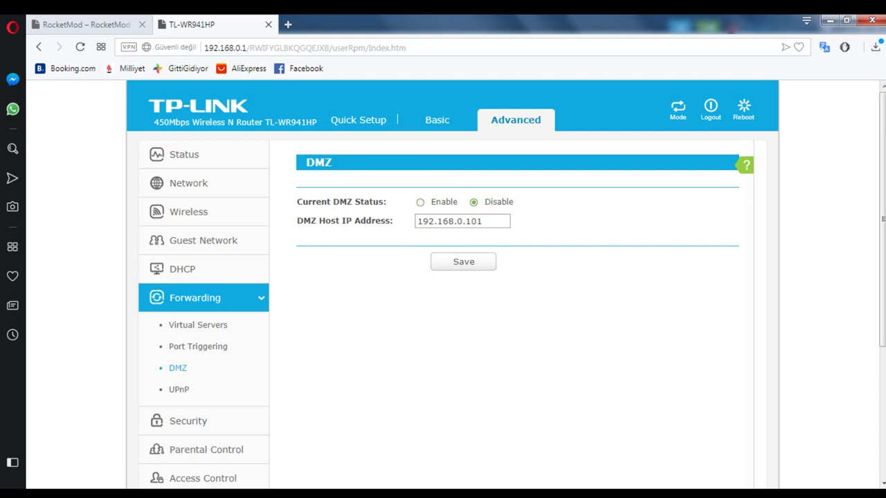
left_click(462, 221)
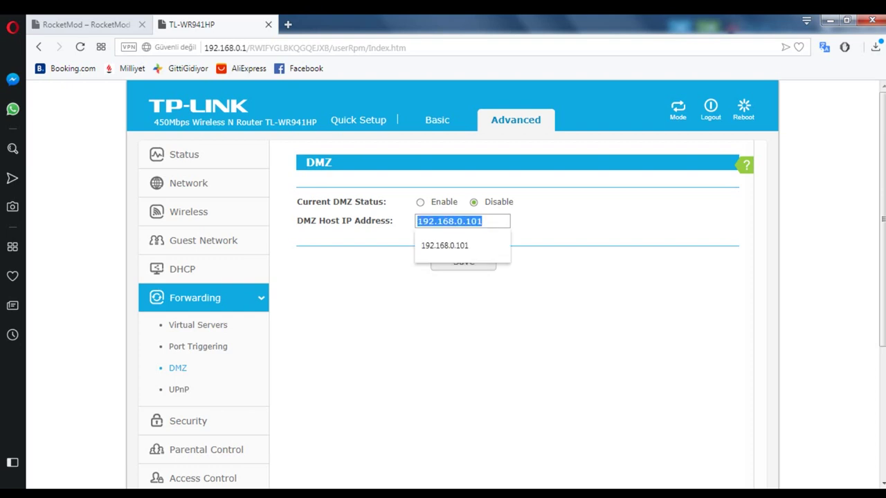
key("ctrl+a")
key("BackSpace")
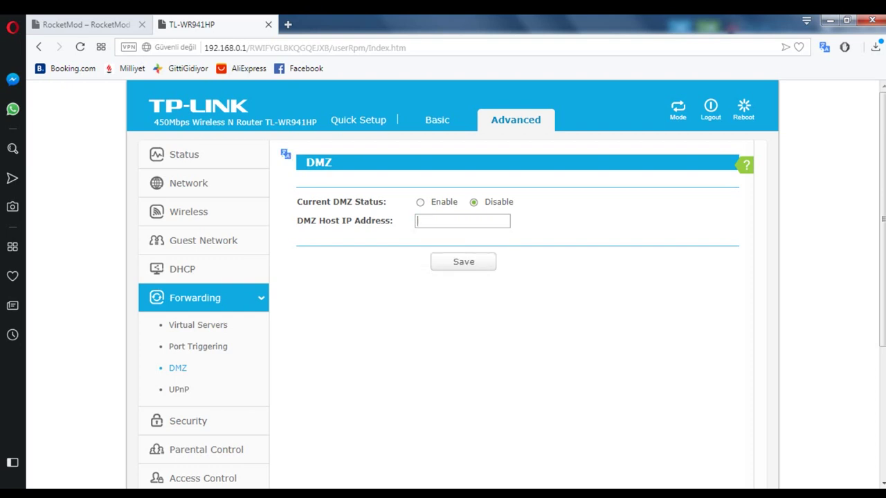
key("alt+Tab")
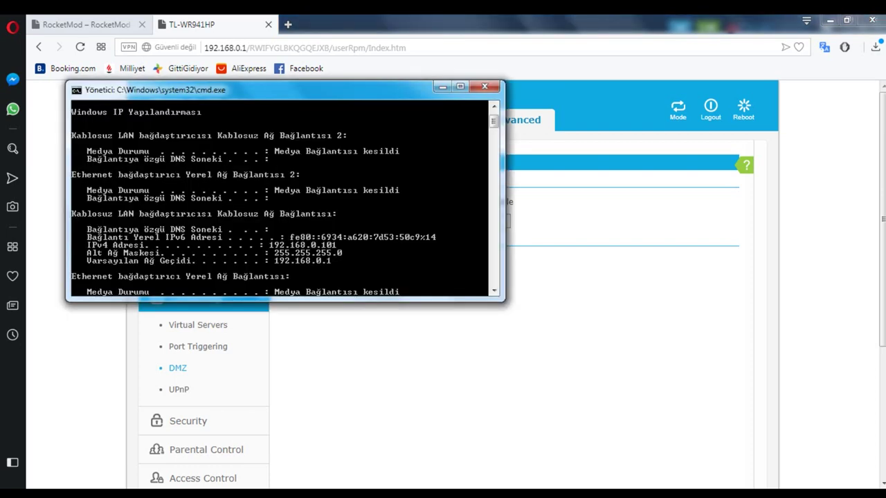
key("alt+Tab")
key("Down")
key("Down")
key("Return")
Step: Enable DMZ, save the settings, and close the router page
left_click(420, 201)
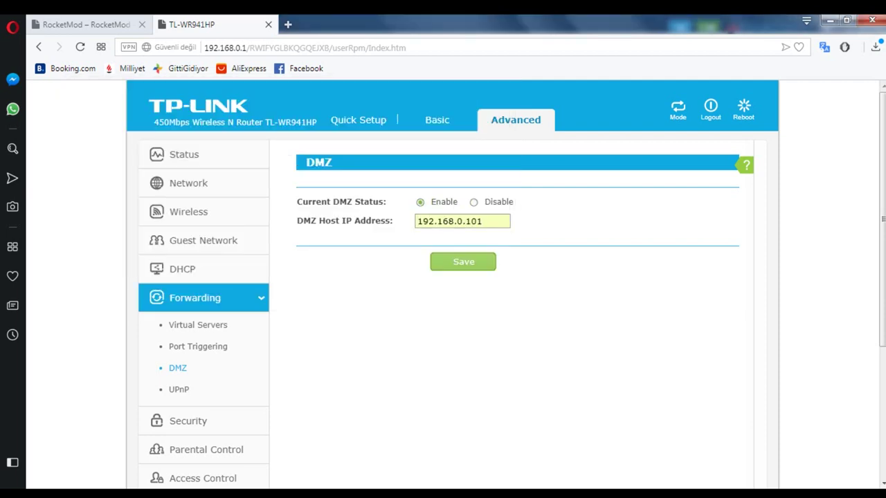
left_click(463, 262)
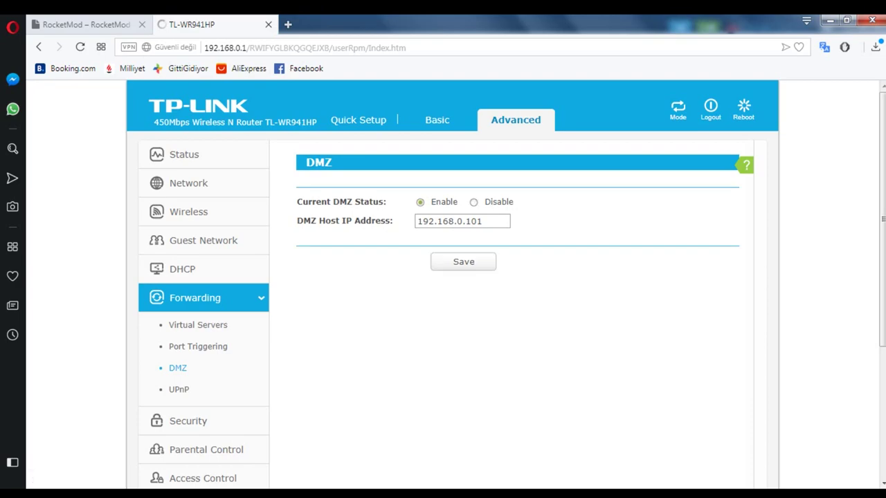
key("ctrl+w")
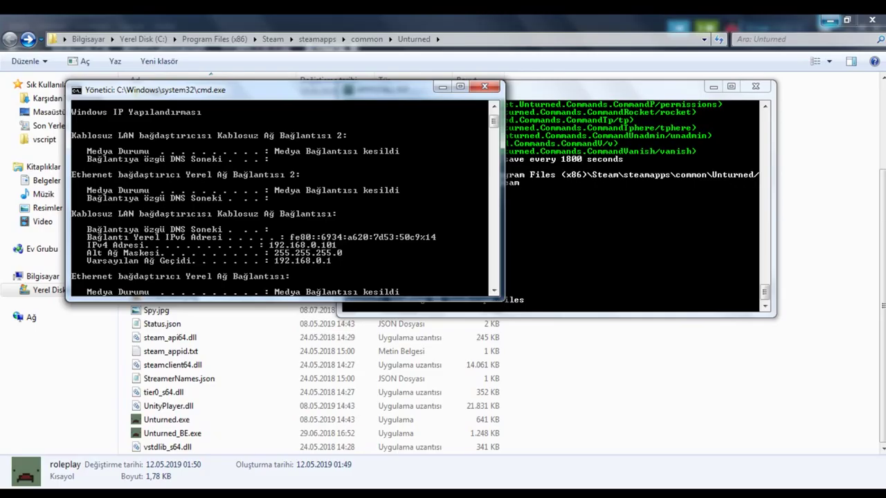
Step: Stop the roleplay server with the shutdown command in its console
key("alt+Tab")
type("sh")
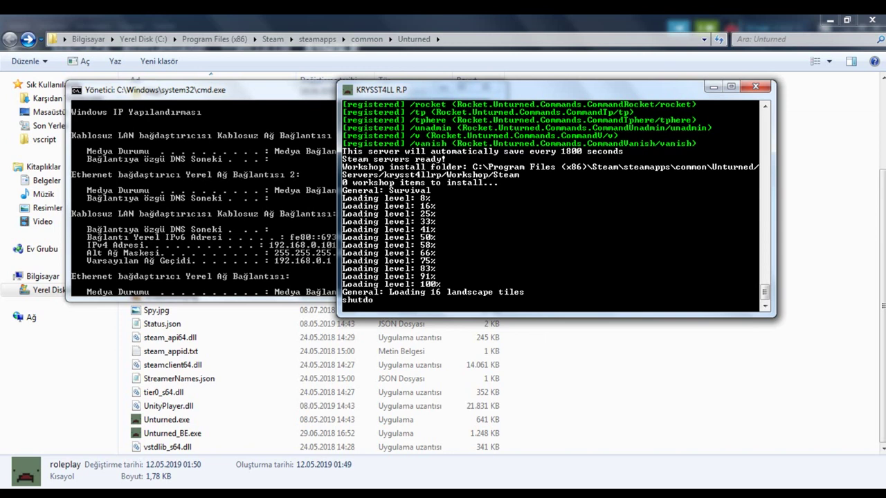
key("Return")
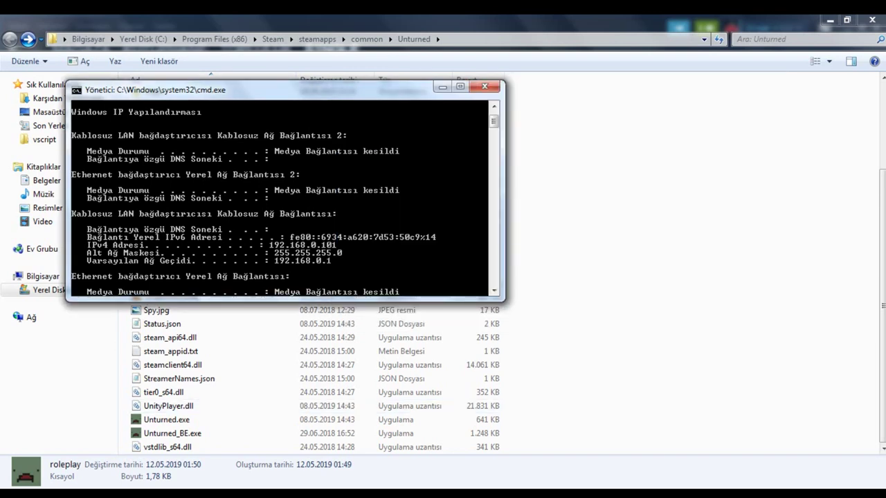
Step: Bring Unturned forward from the hidden system tray icons
left_click(788, 495)
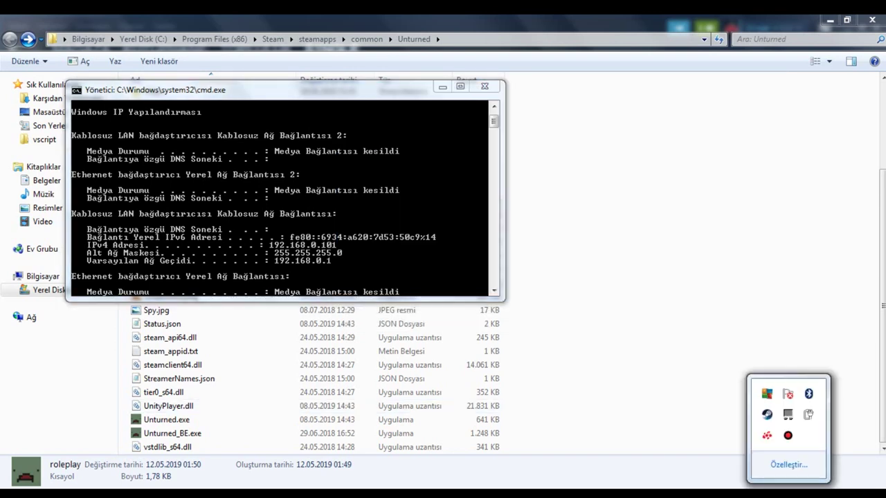
left_click(788, 436)
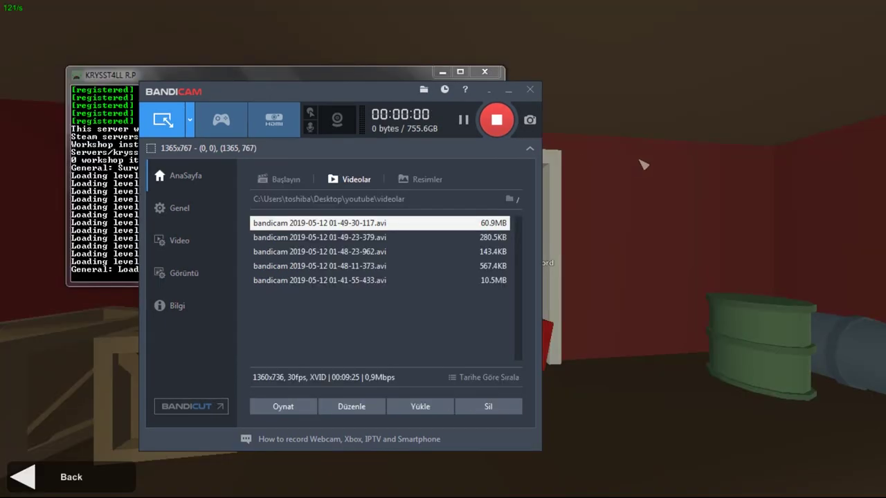
left_click(644, 165)
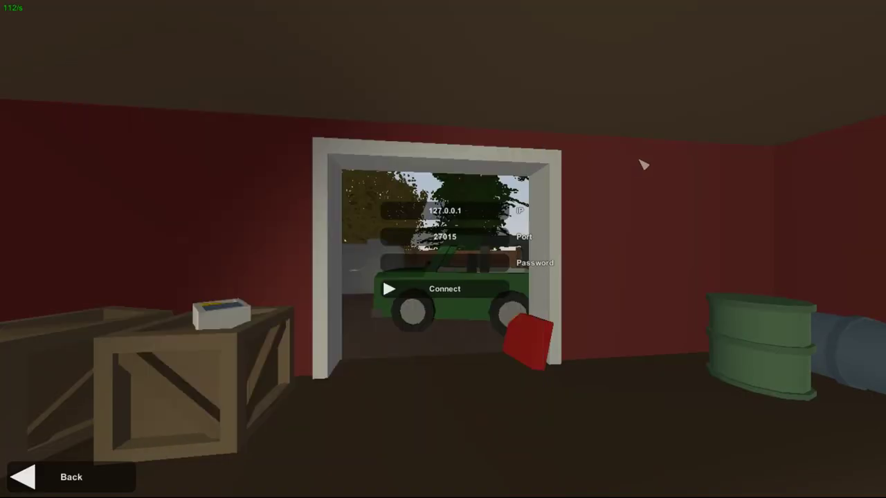
Step: Centre the server console, then reopen Unturned's Play > Connect screen
key("alt+Tab")
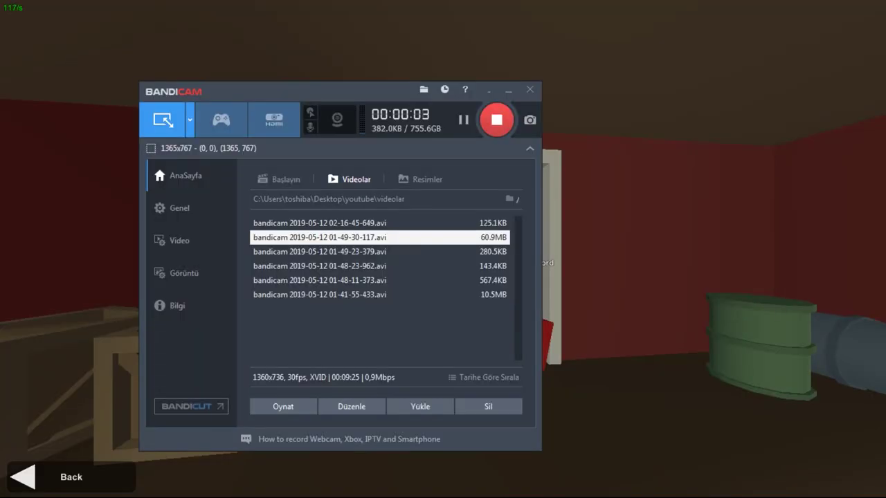
key("alt+Tab")
key("Tab")
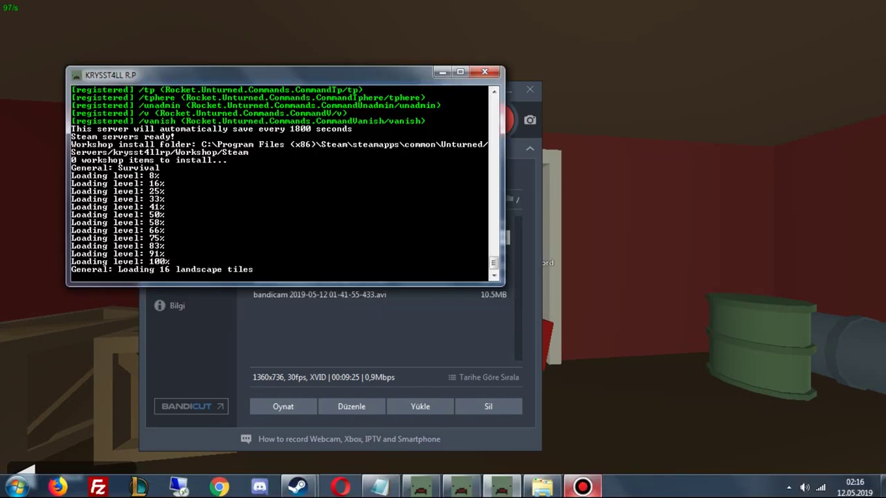
left_click_drag(111, 74, 331, 173)
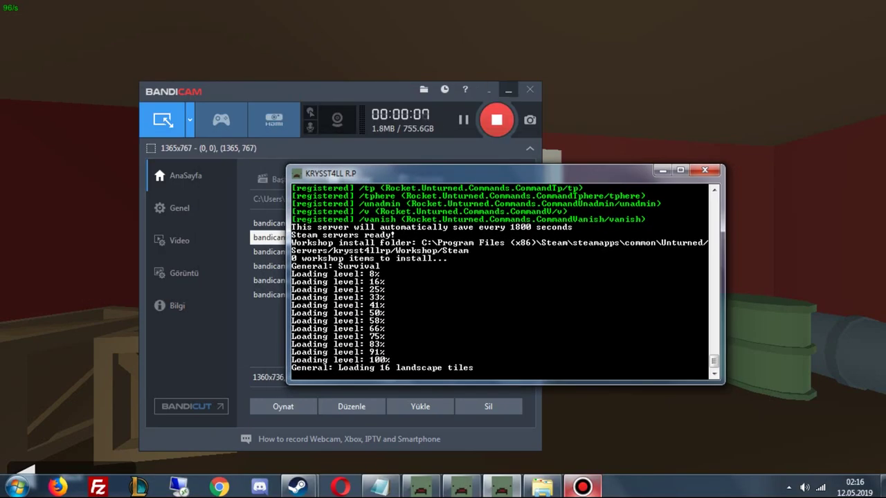
left_click(511, 99)
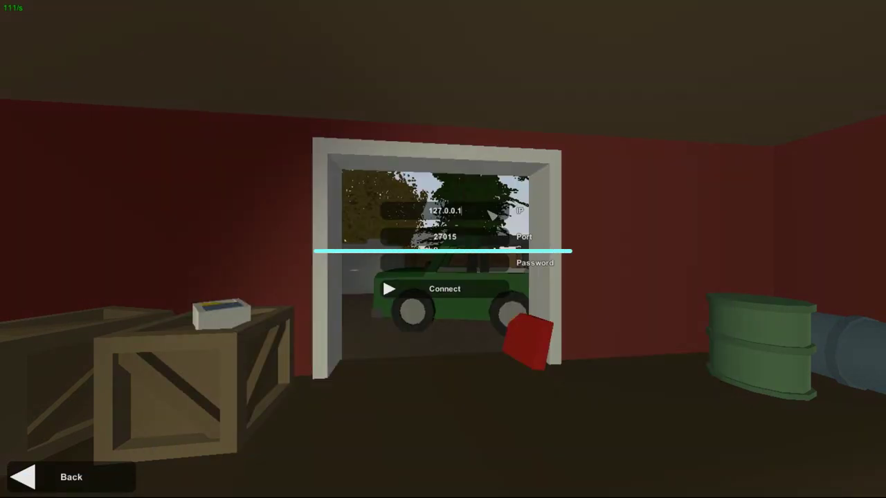
left_click(56, 476)
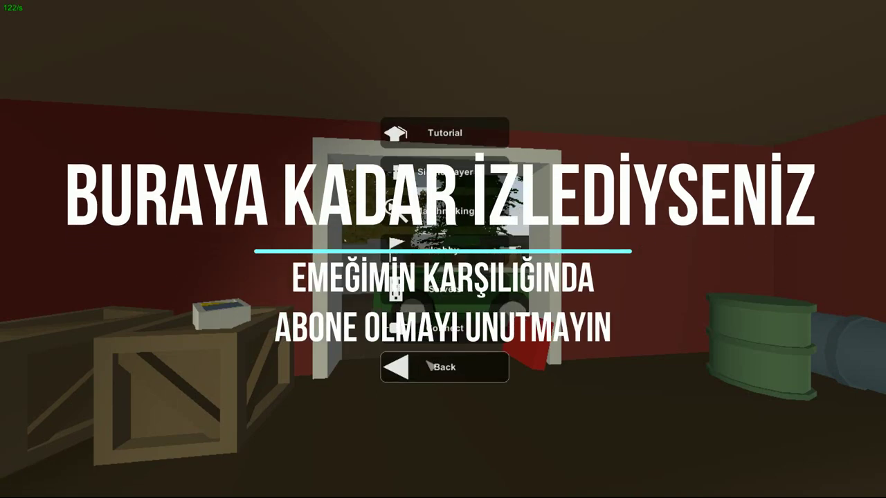
key("Escape")
left_click(72, 133)
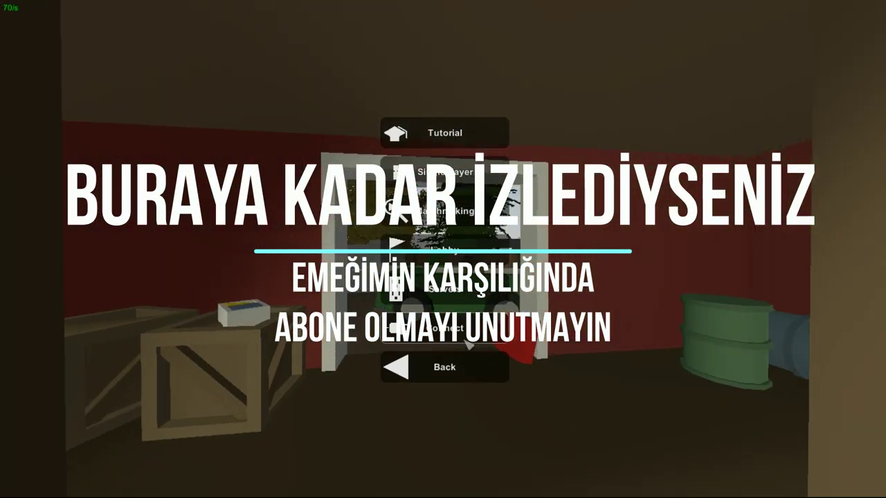
left_click(443, 166)
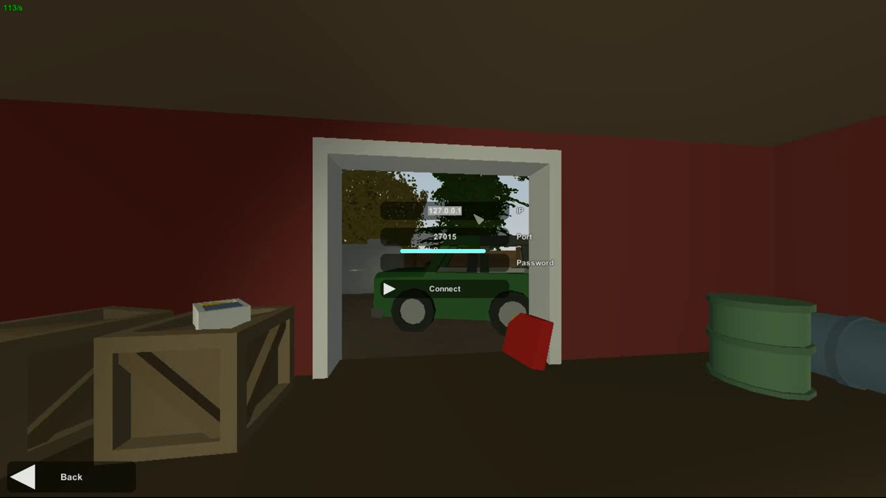
Step: Enter 127.0.0.1 as the server IP, keeping port 27015
type("127.0.0.")
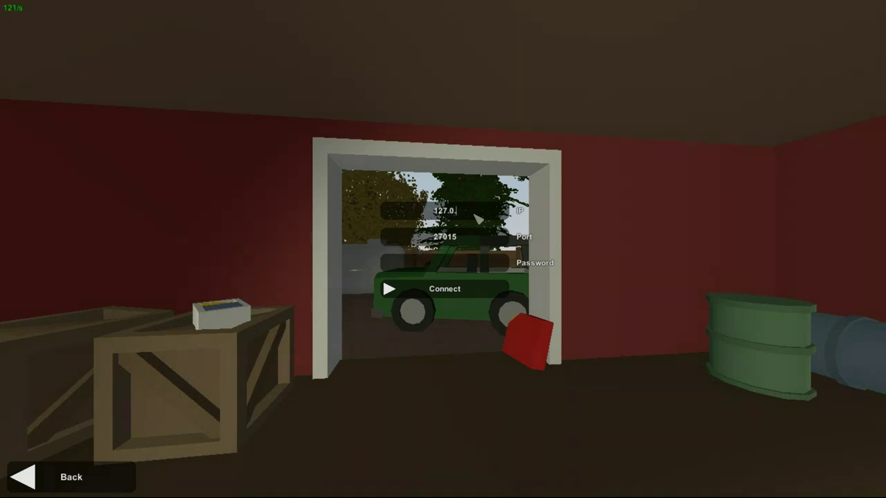
key("BackSpace")
key("BackSpace")
type("0.1")
left_click_drag(461, 211, 428, 216)
type("local")
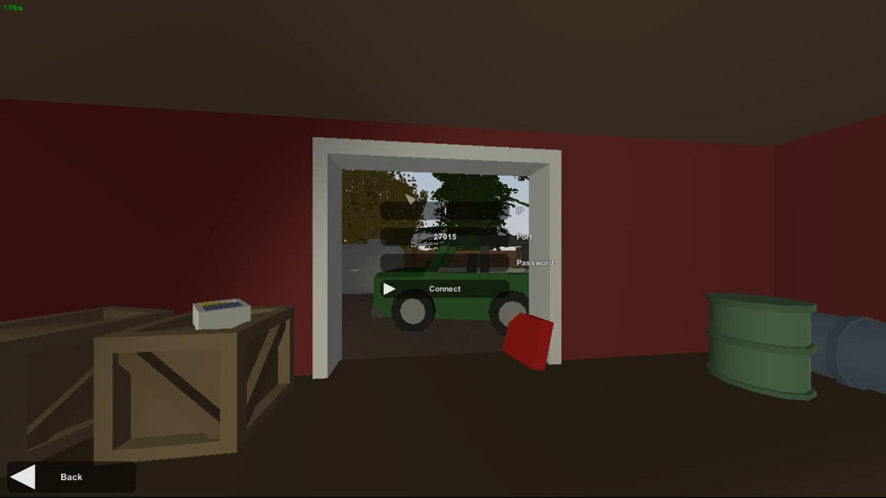